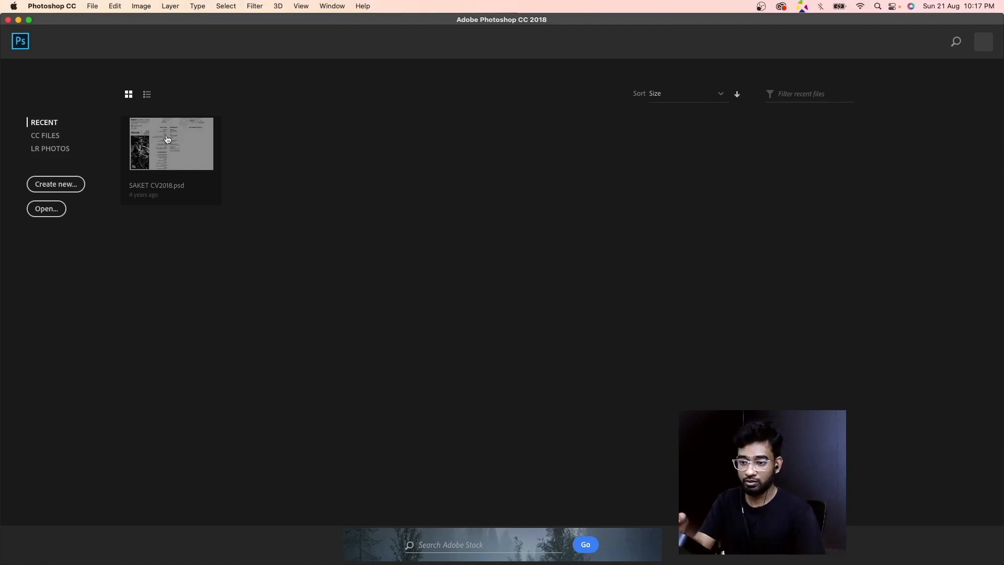
# Create a new 800 x 450 mm landscape document at 144 pixels/inch in RGB Color with a white background
pyautogui.click(95, 8)
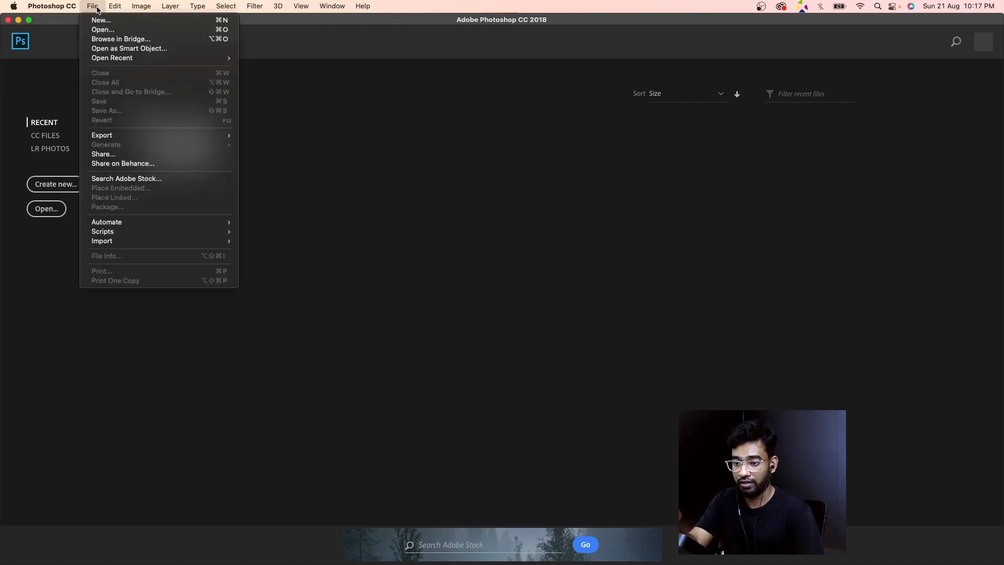
pyautogui.click(208, 21)
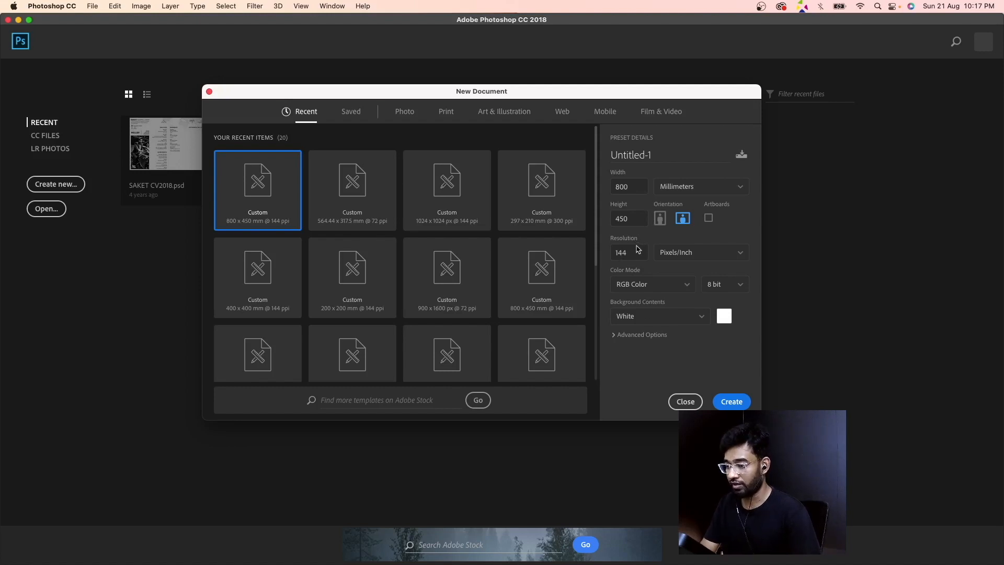
pyautogui.click(731, 402)
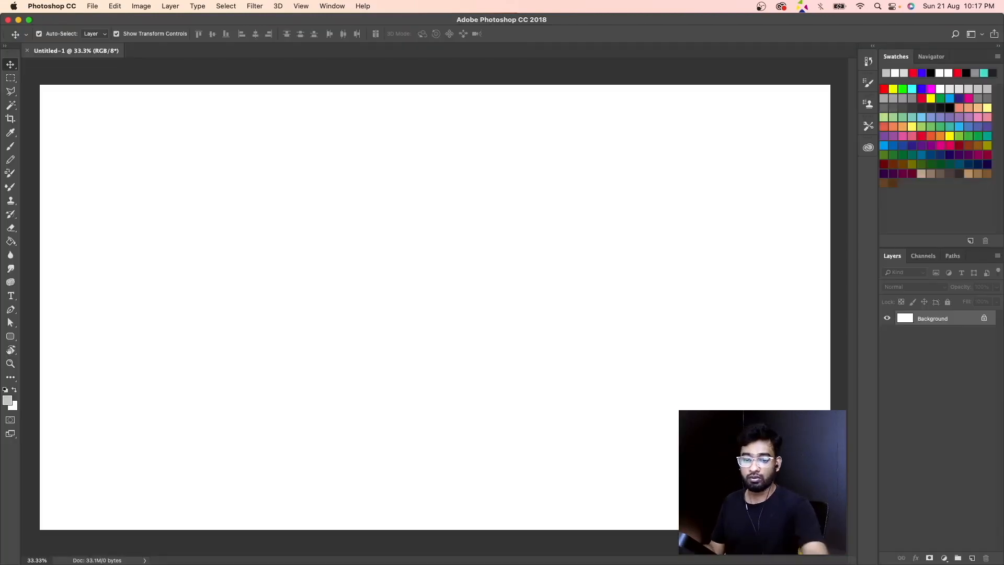
pyautogui.press('super+minus')
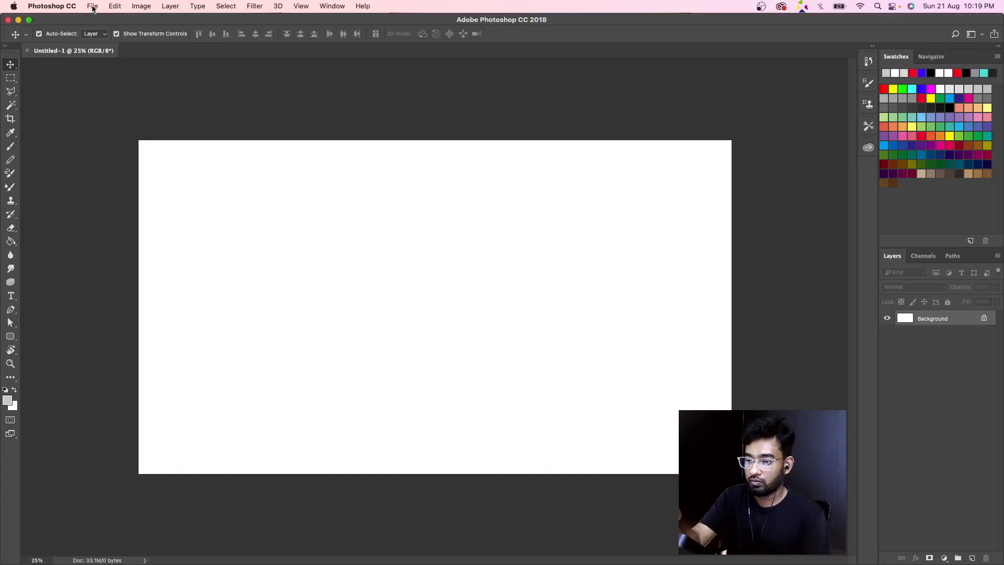
# Open the existing layered file Untitled-1.psd
pyautogui.click(93, 7)
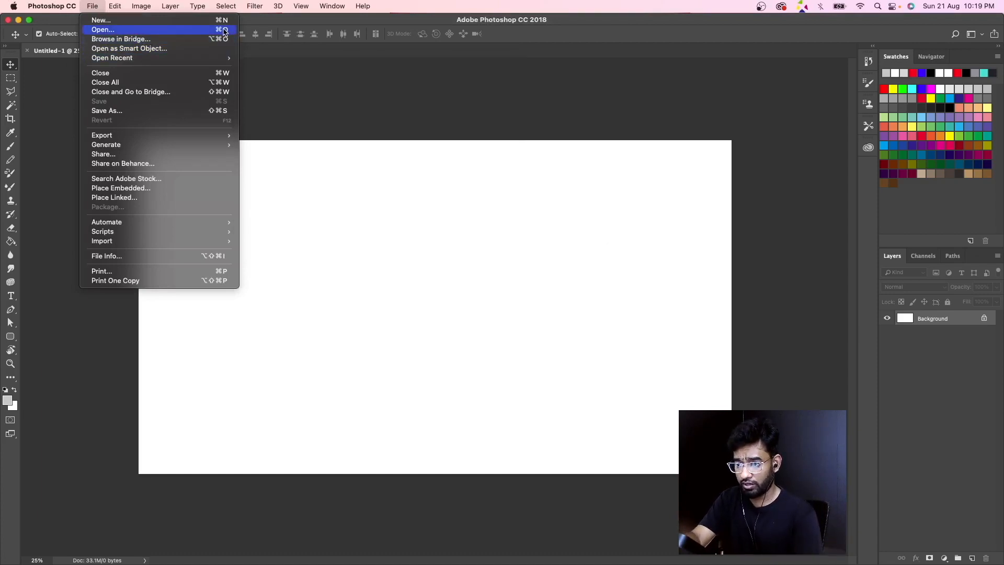
pyautogui.click(224, 30)
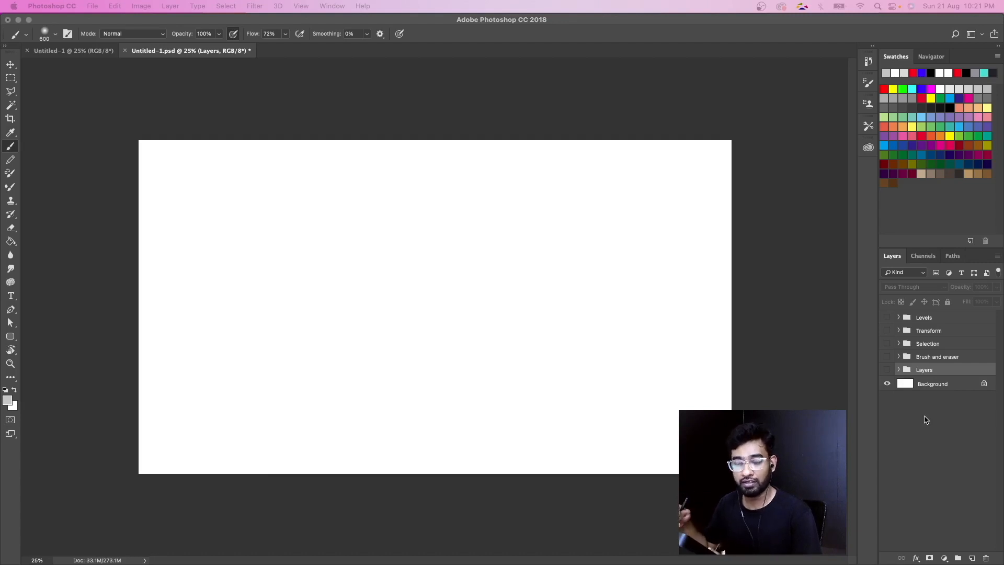
# Add an empty layer directly above the Background, and create a layer group above it and delete that group
pyautogui.click(949, 387)
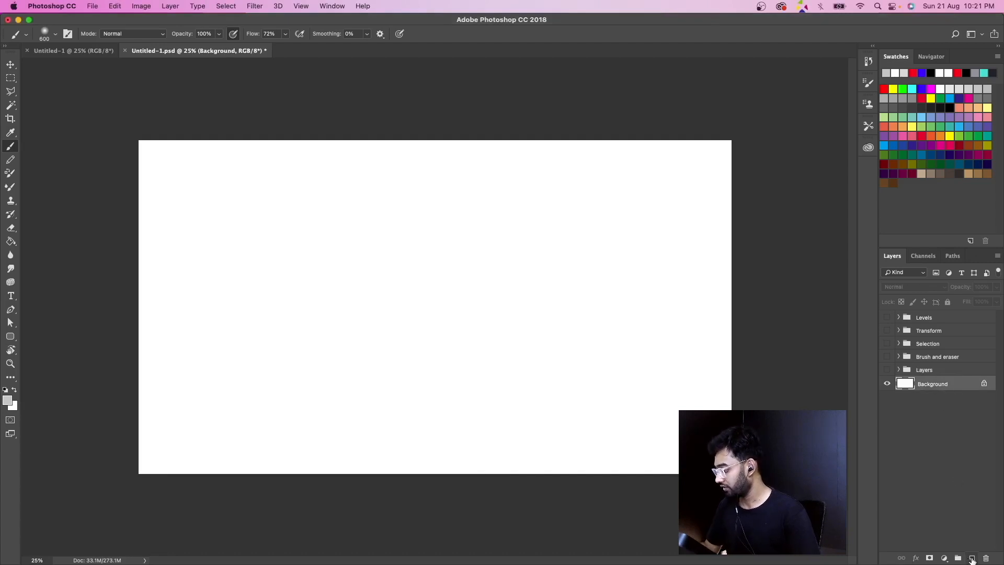
pyautogui.click(972, 558)
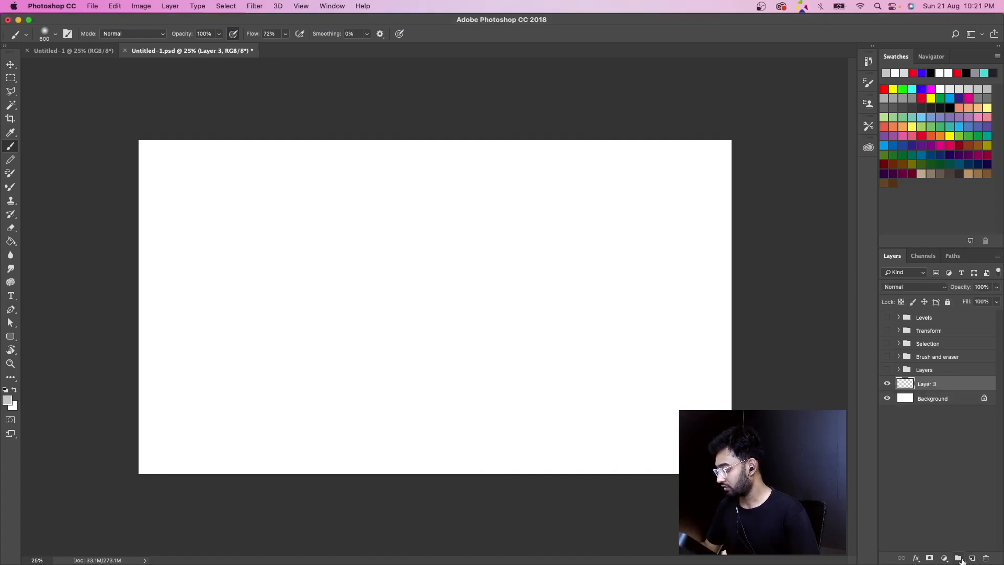
pyautogui.click(957, 558)
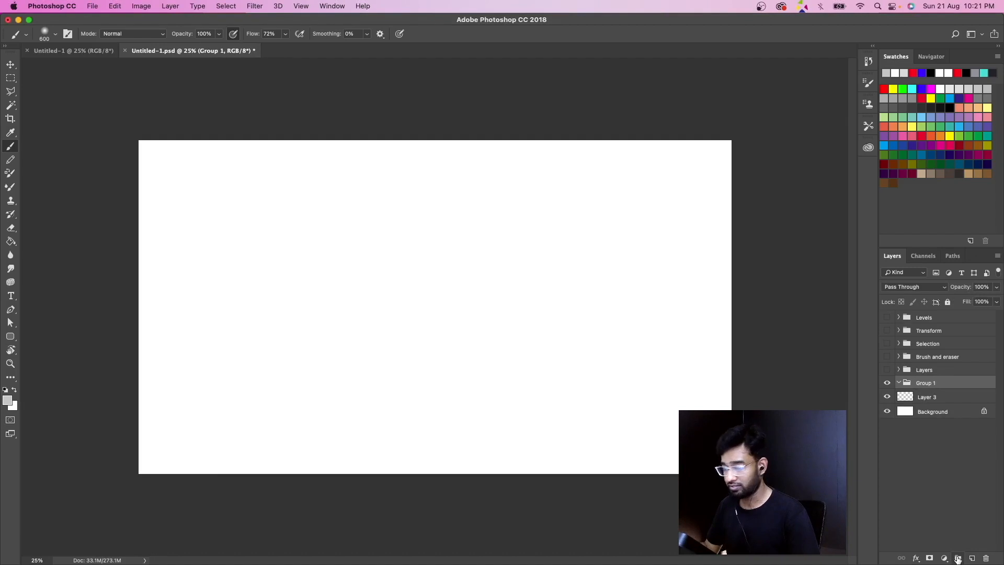
pyautogui.click(985, 558)
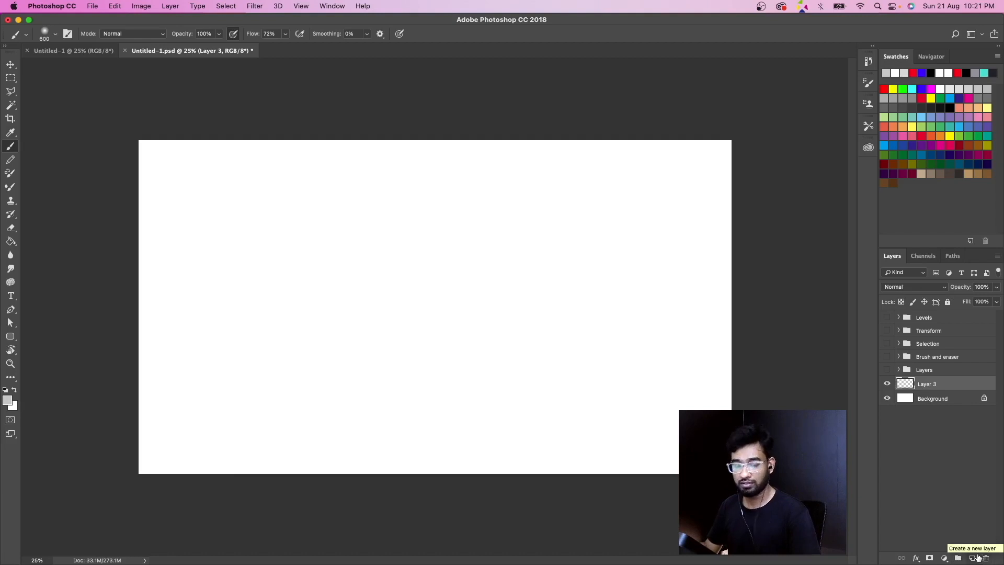
# Expand the Layers group, make it visible and select its Sketch copy layer
pyautogui.click(898, 369)
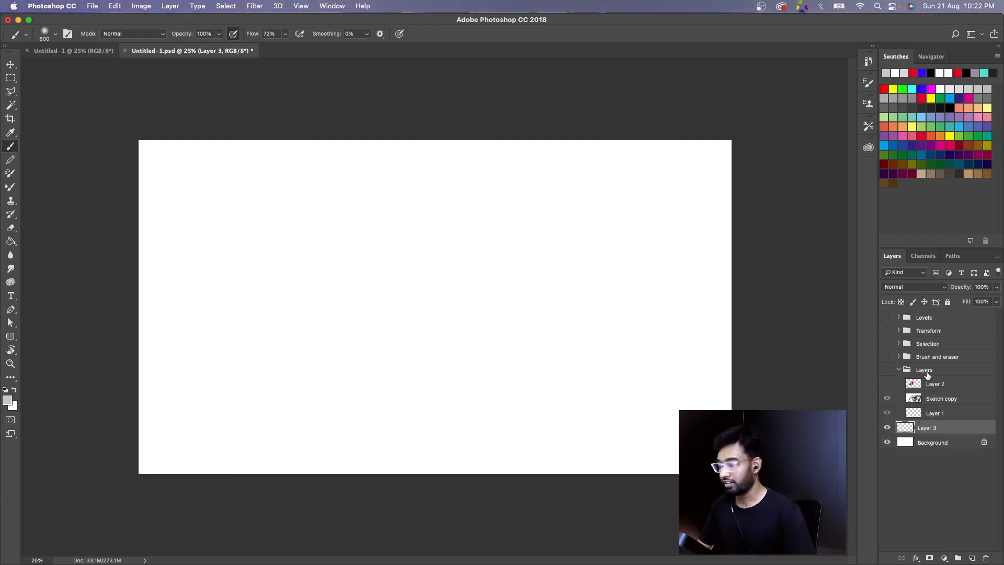
pyautogui.click(887, 371)
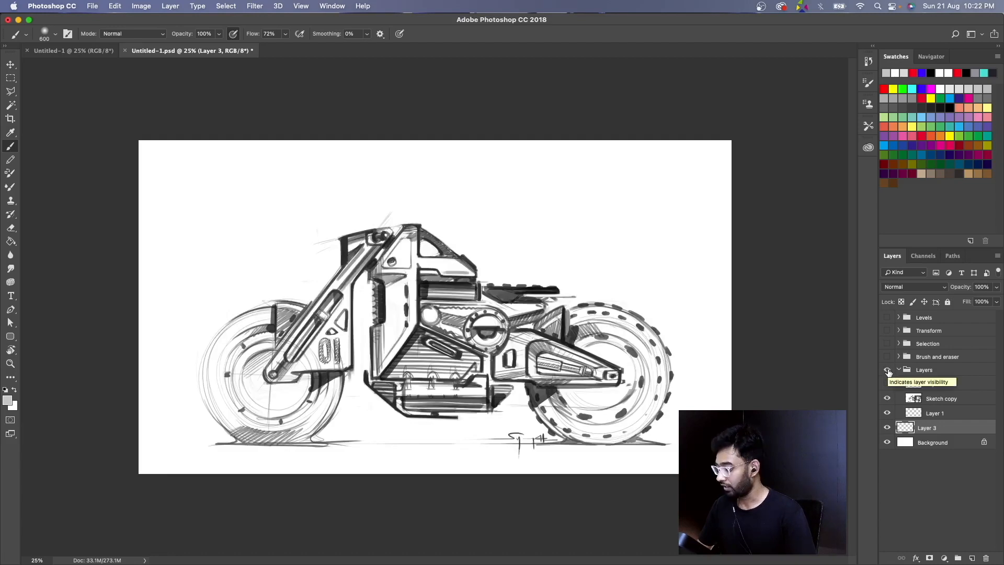
pyautogui.click(935, 399)
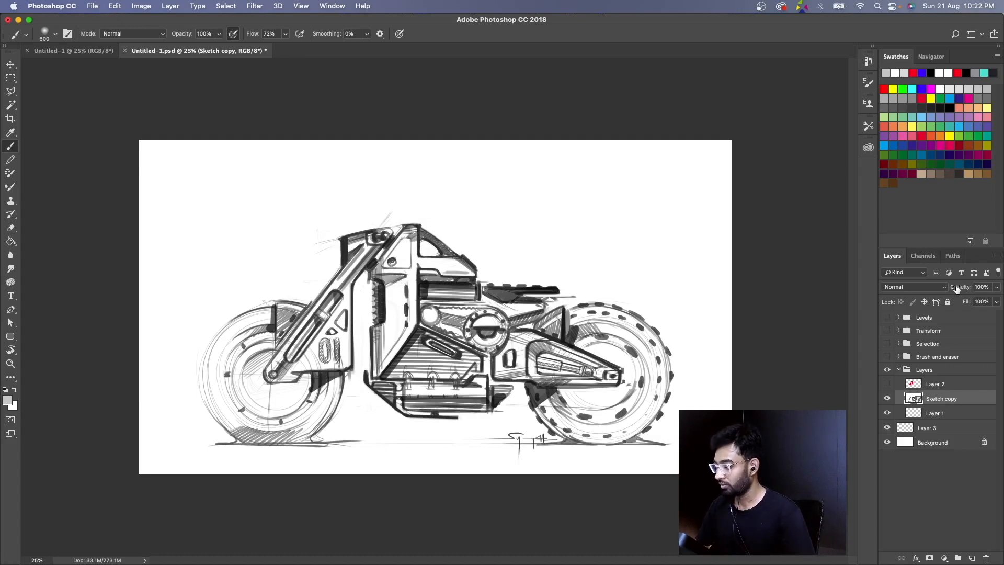
pyautogui.moveTo(956, 290)
pyautogui.mouseDown()
pyautogui.moveTo(948, 289)
pyautogui.moveTo(961, 290)
pyautogui.mouseUp()
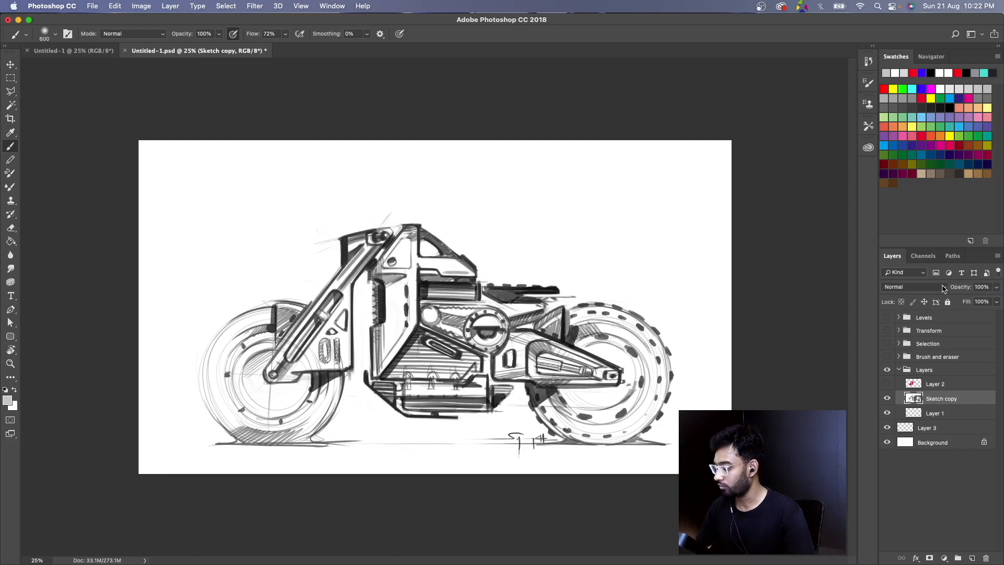
pyautogui.click(943, 288)
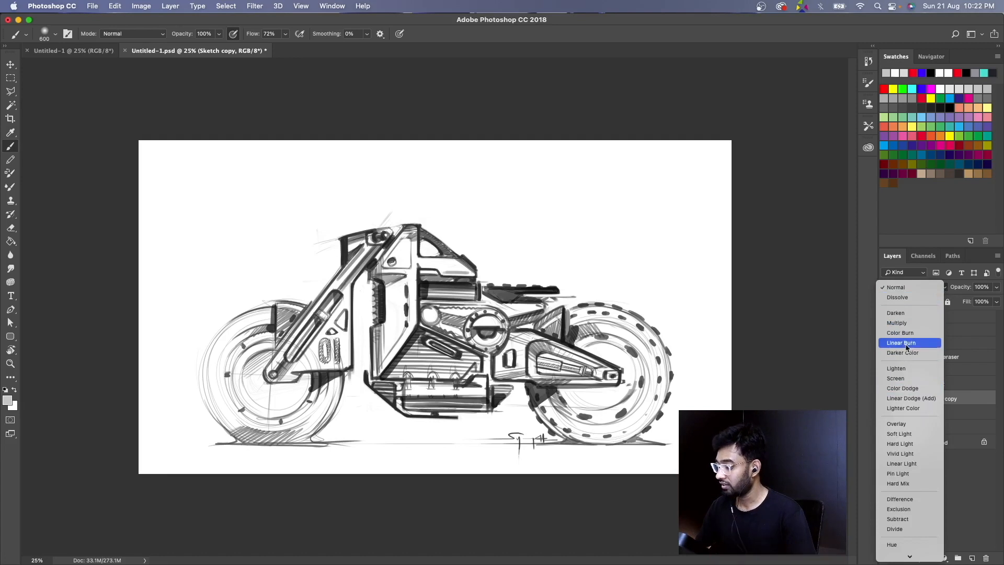
pyautogui.click(945, 289)
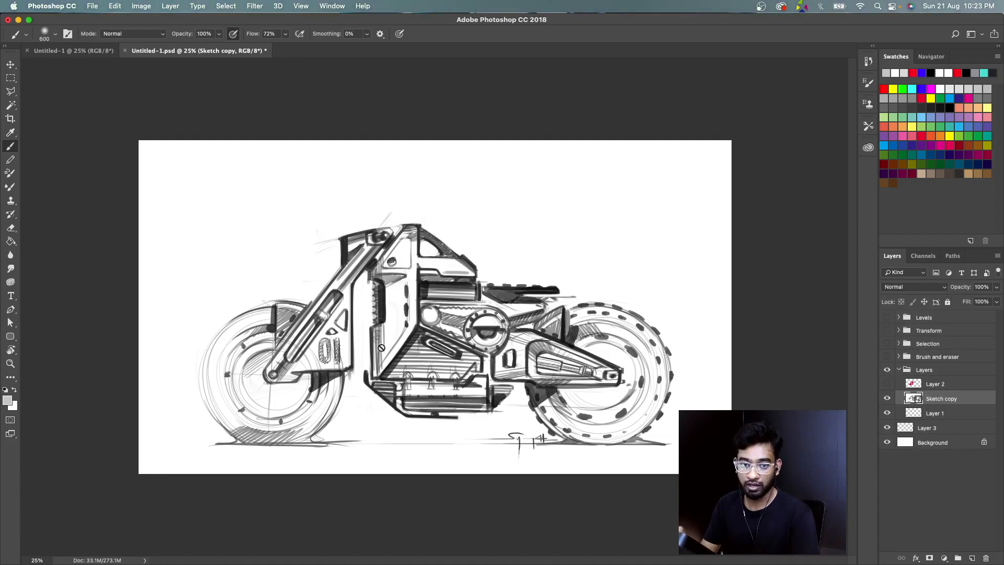
# Select Layer 2 in the Layers group and make it visible over the motorcycle sketch
pyautogui.click(900, 389)
pyautogui.click(888, 385)
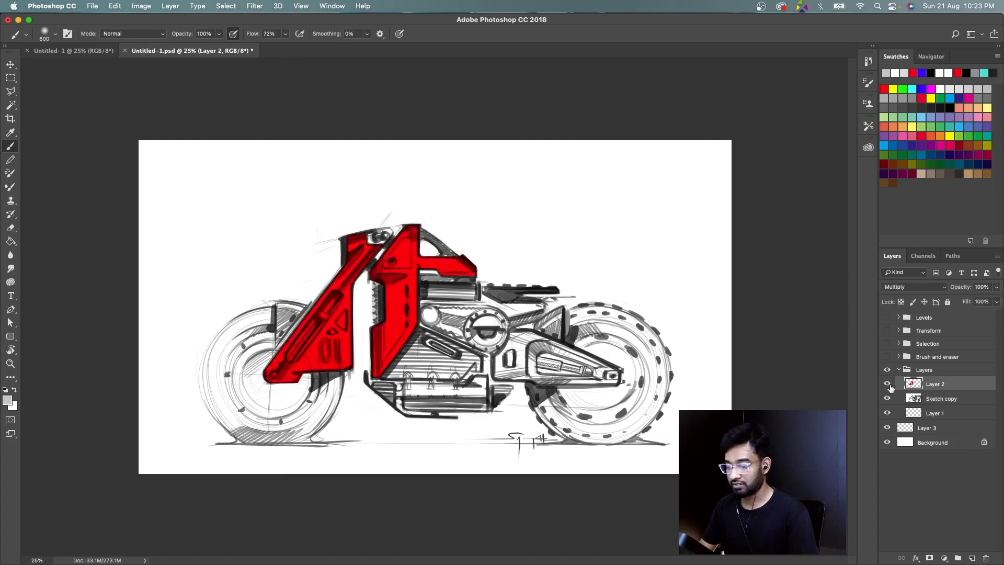
# Switch Layer 2's blend mode to Normal and back to Multiply to compare the two
pyautogui.click(915, 286)
pyautogui.click(899, 252)
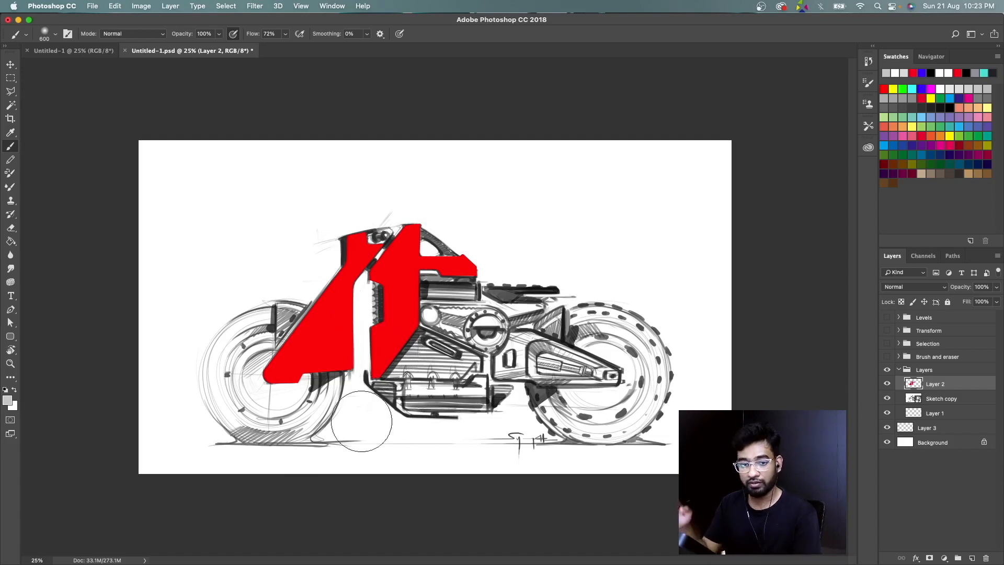
pyautogui.click(925, 287)
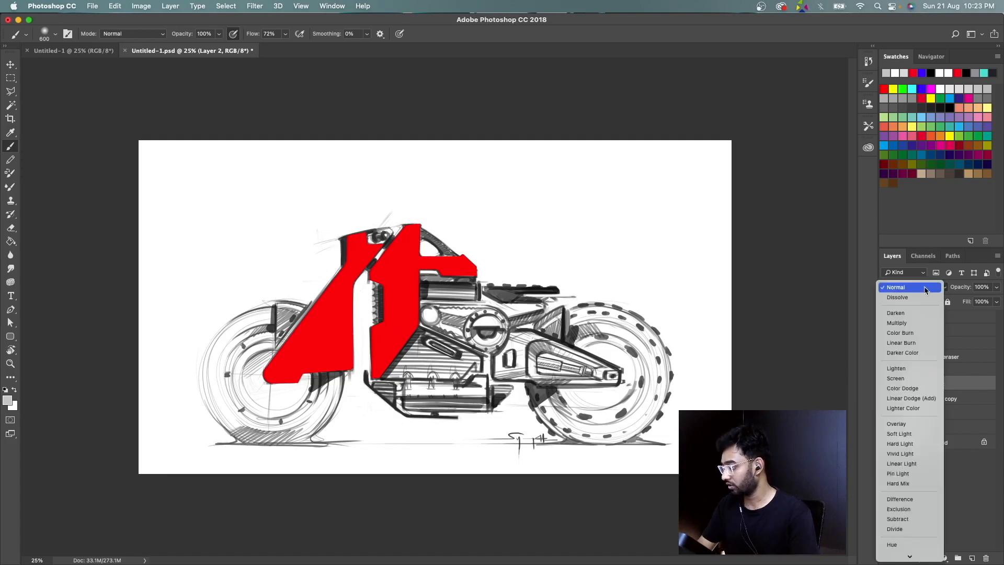
pyautogui.click(904, 324)
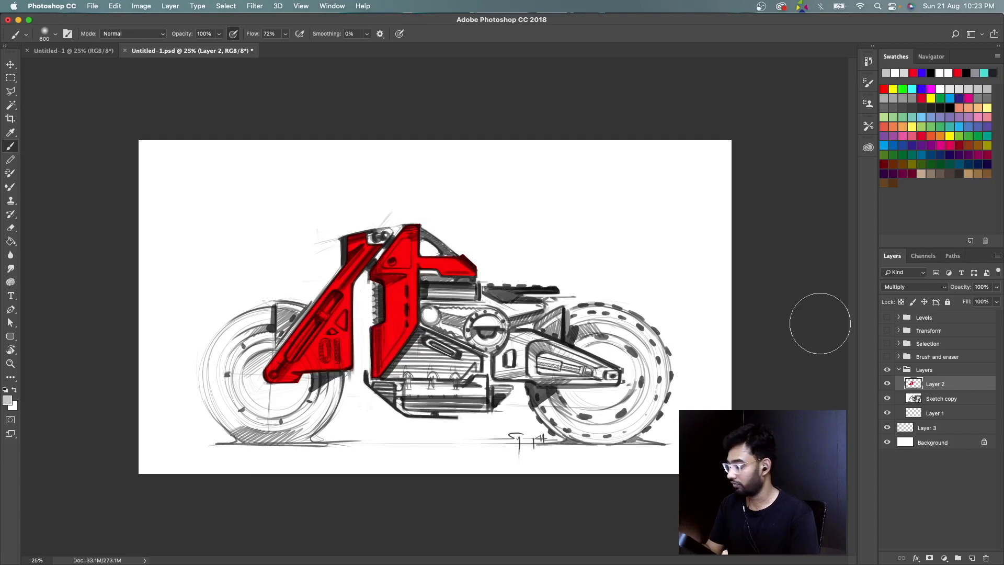
# Try the Lighten, Screen and Overlay blend modes on Layer 2, and return it to Multiply
pyautogui.click(927, 289)
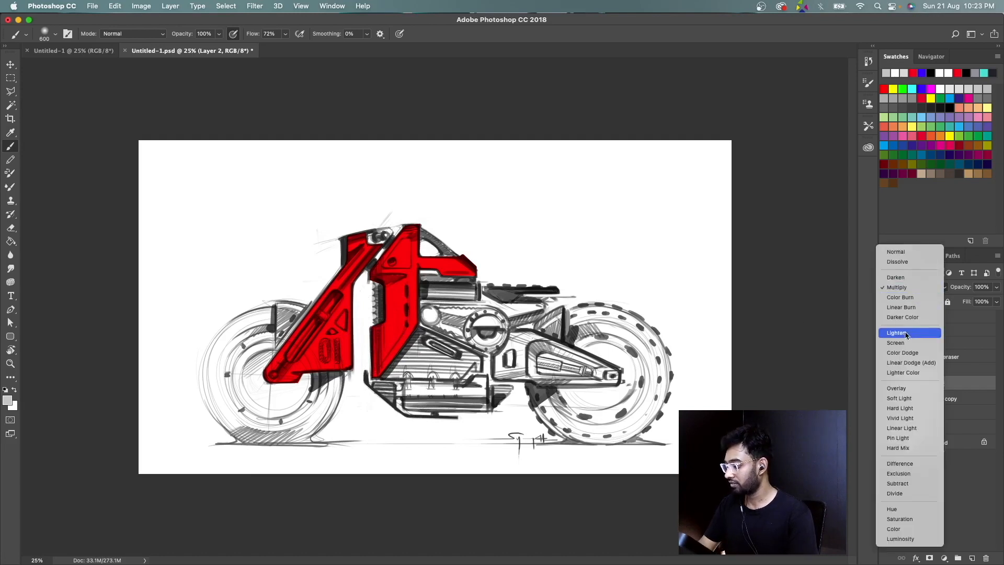
pyautogui.click(904, 334)
pyautogui.click(924, 287)
pyautogui.click(915, 299)
pyautogui.click(923, 289)
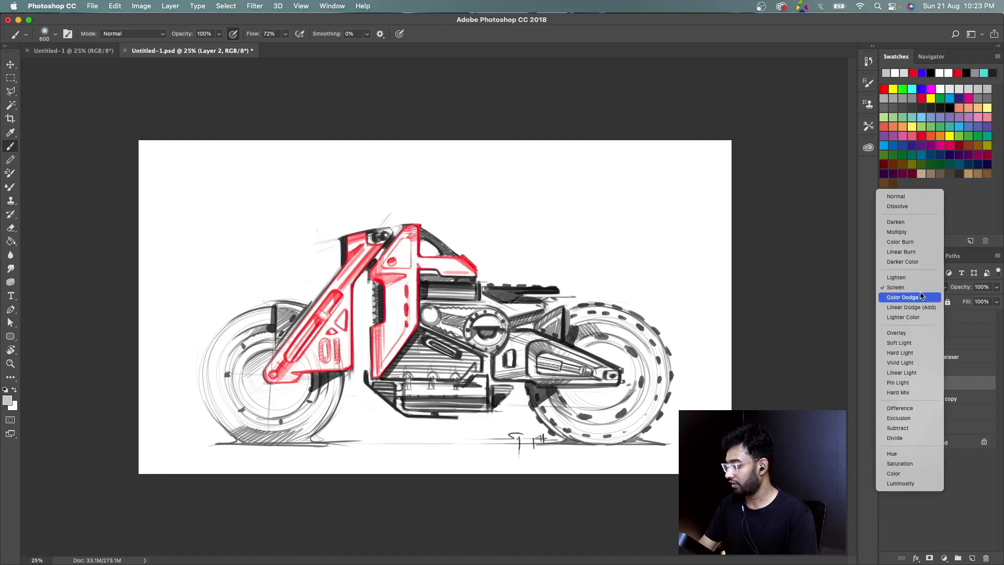
pyautogui.click(906, 333)
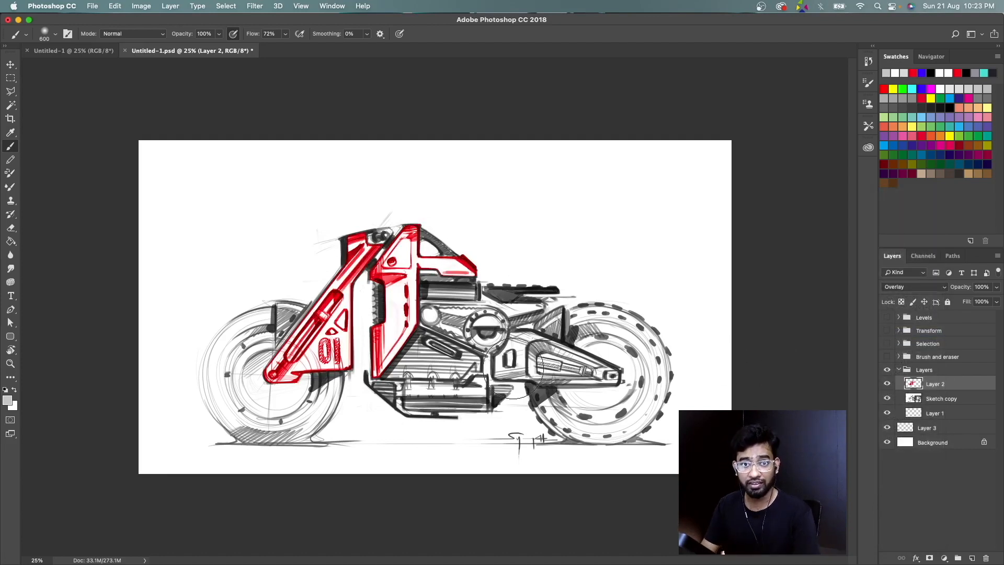
pyautogui.click(915, 287)
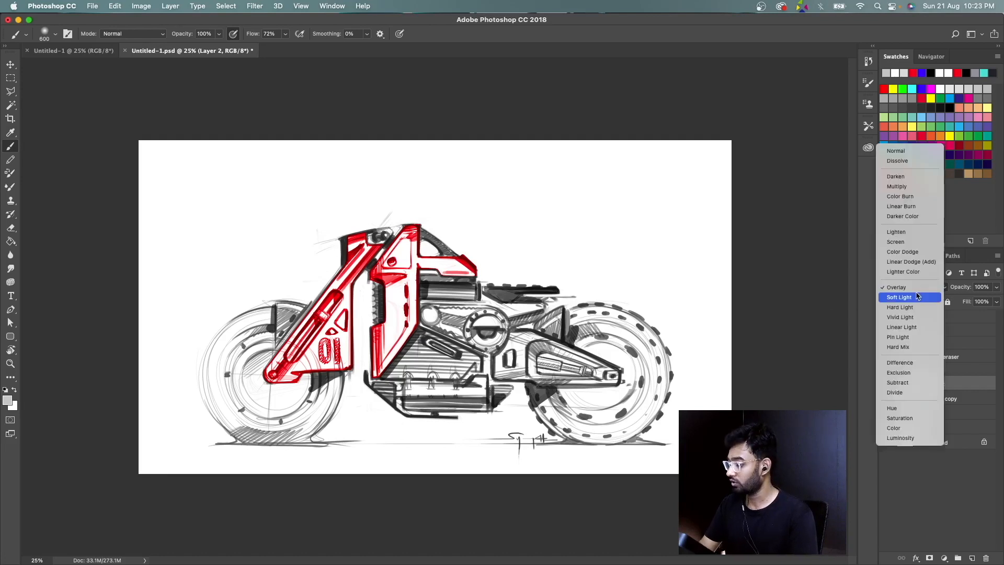
pyautogui.click(906, 189)
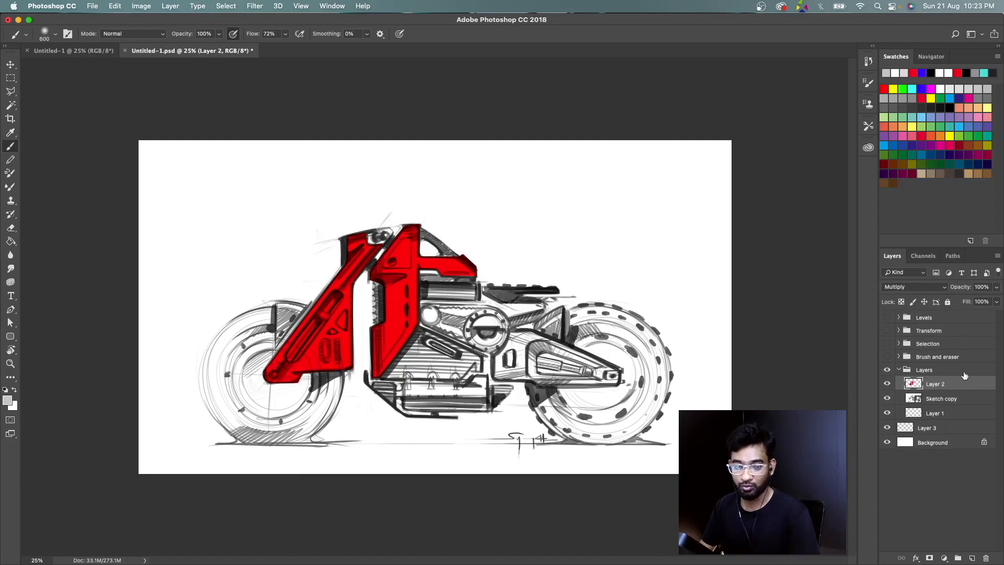
# Collapse and hide the Layers group, and expand and show the Brush and eraser group
pyautogui.click(899, 370)
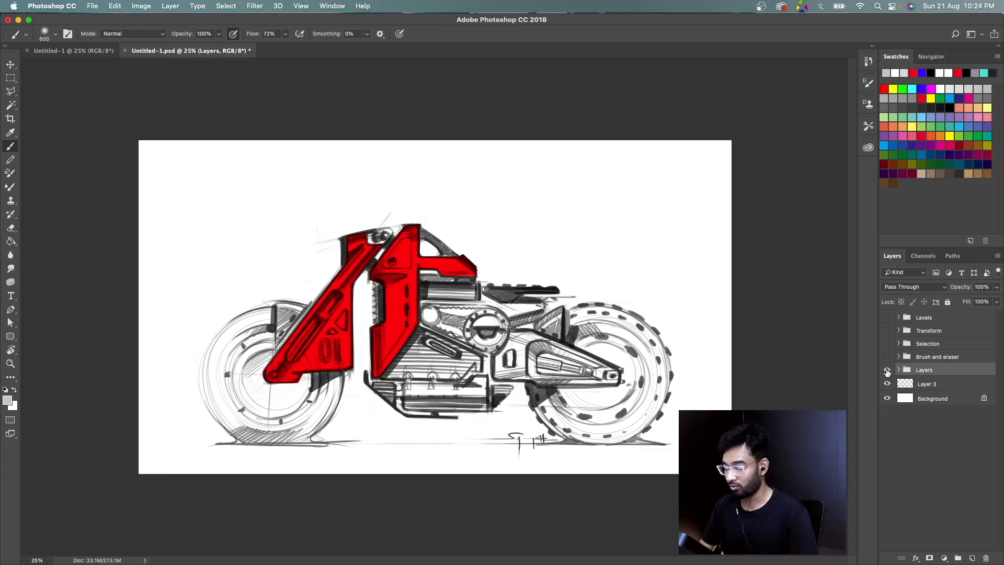
pyautogui.click(887, 371)
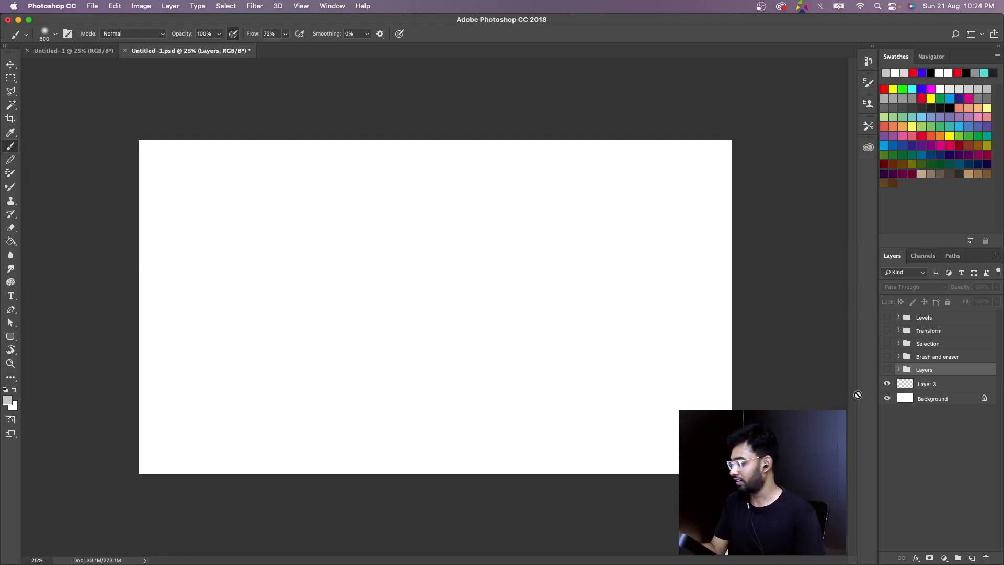
pyautogui.click(899, 357)
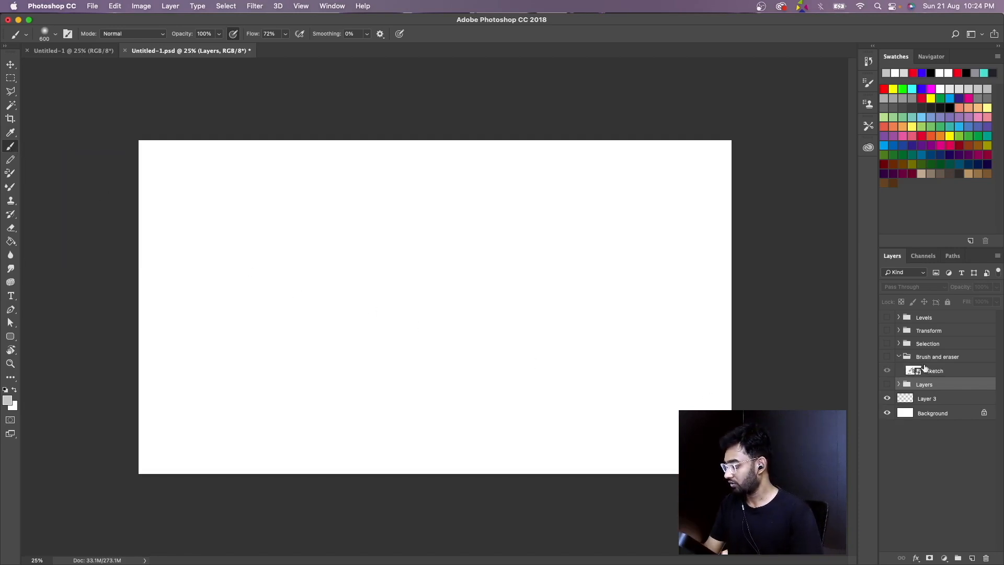
pyautogui.click(886, 357)
# Add an empty layer above Sketch in the Brush and eraser group and hide the Sketch layer
pyautogui.click(937, 372)
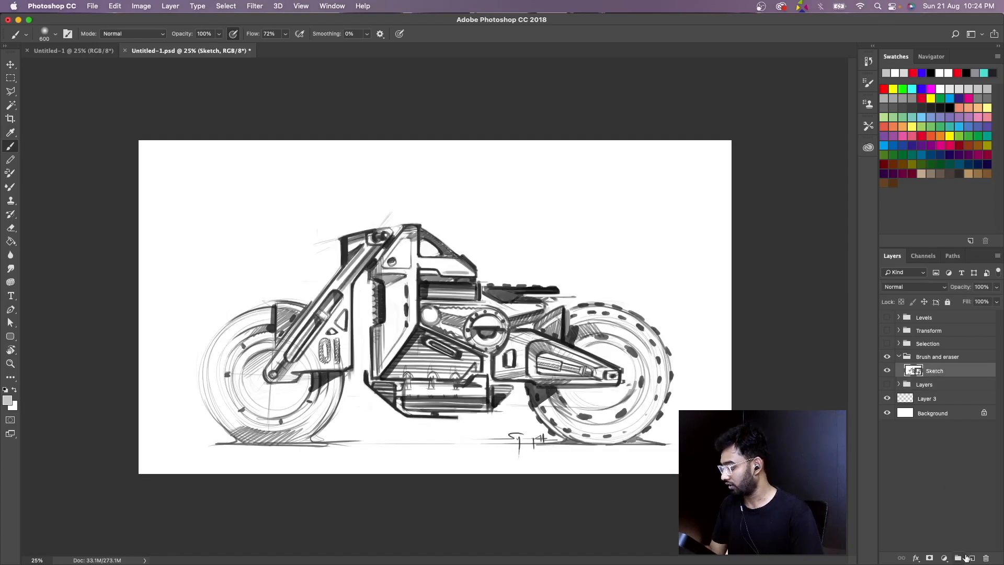
pyautogui.click(972, 558)
pyautogui.click(887, 386)
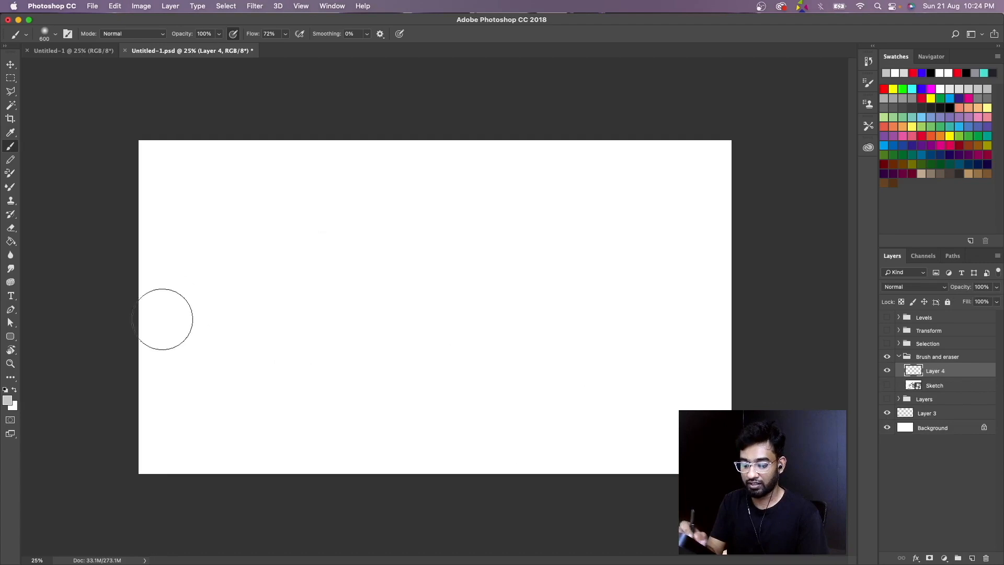
# Paint four broad wavy red strokes across the canvas on the new layer with the soft 600 px brush
pyautogui.click(883, 89)
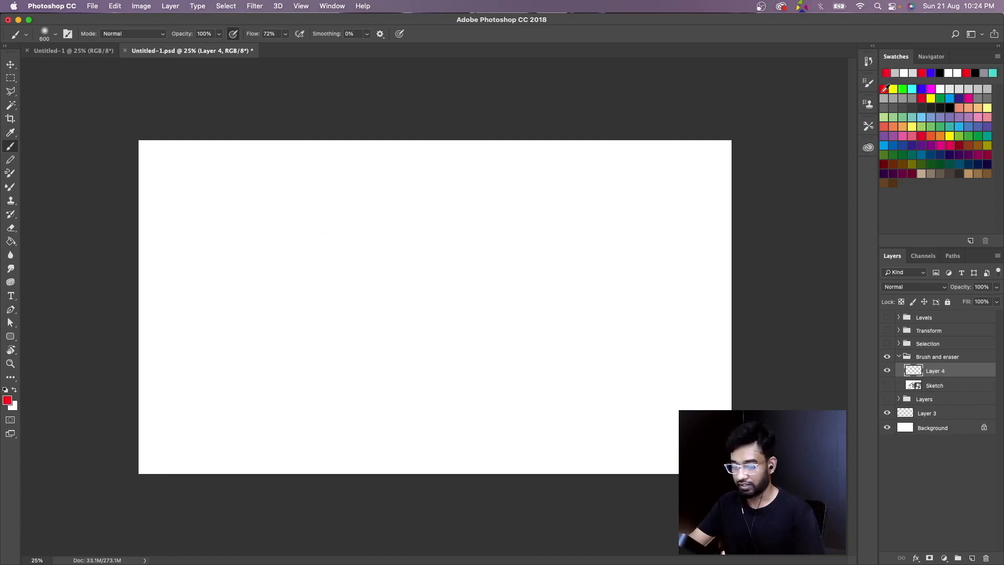
pyautogui.moveTo(213, 340); pyautogui.dragTo(695, 348)
pyautogui.moveTo(640, 281); pyautogui.dragTo(181, 301)
pyautogui.moveTo(188, 413)
pyautogui.mouseDown()
pyautogui.moveTo(260, 426)
pyautogui.moveTo(703, 410)
pyautogui.mouseUp()
pyautogui.moveTo(199, 212)
pyautogui.mouseDown()
pyautogui.moveTo(529, 188)
pyautogui.moveTo(704, 191)
pyautogui.mouseUp()
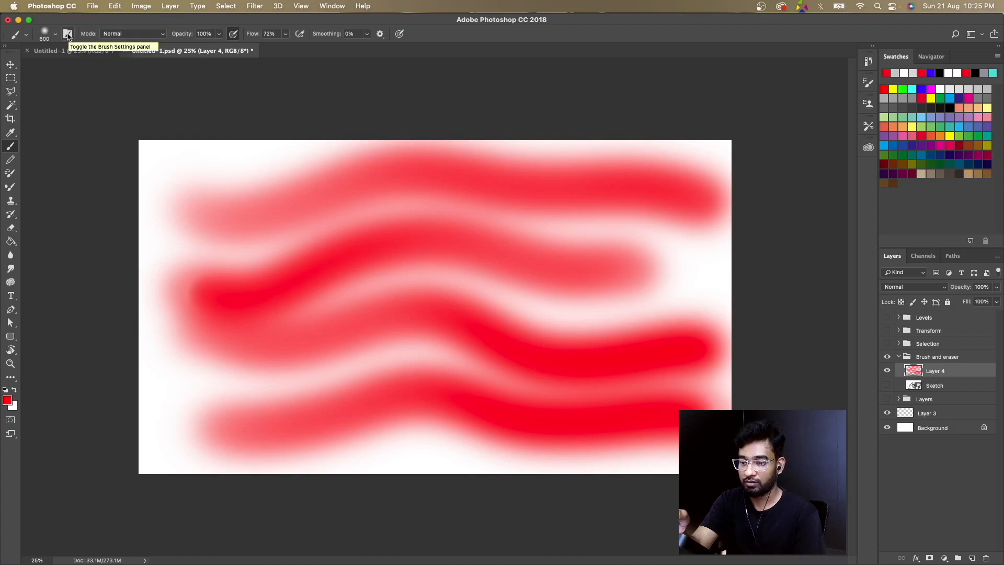
# Try several brush tips in the brush settings and choose the hard round 123 px tip
pyautogui.click(867, 83)
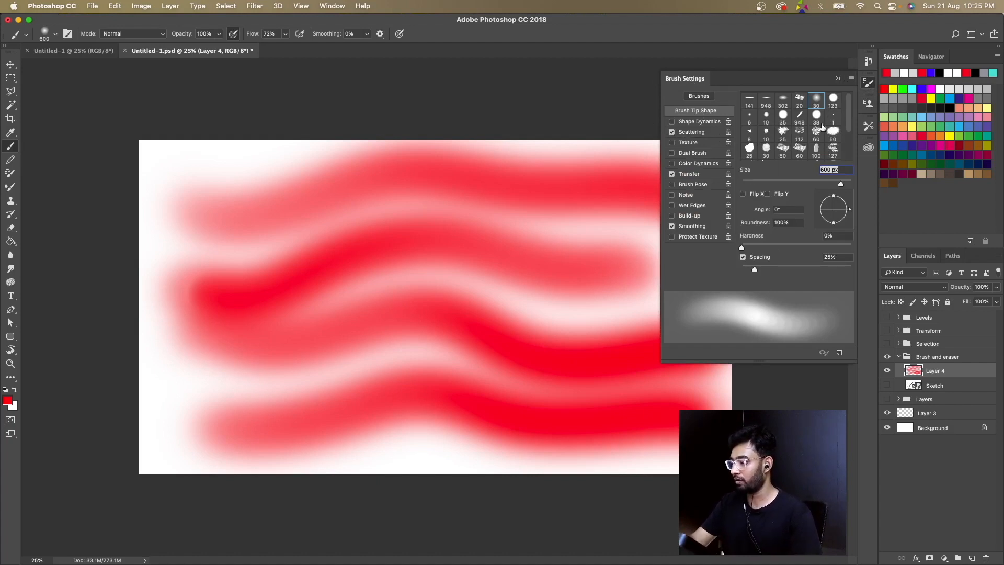
pyautogui.click(750, 101)
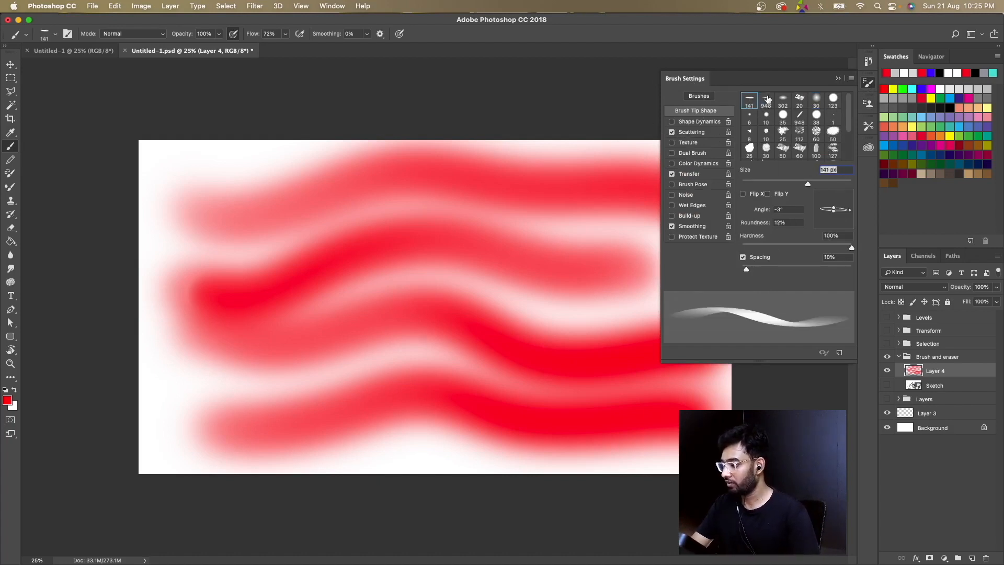
pyautogui.click(783, 115)
pyautogui.click(817, 116)
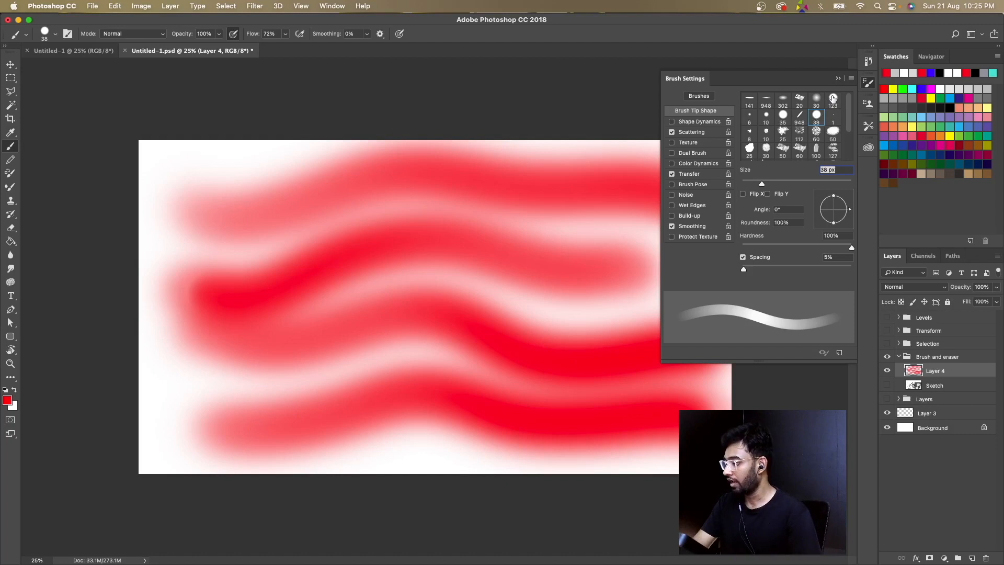
pyautogui.click(834, 99)
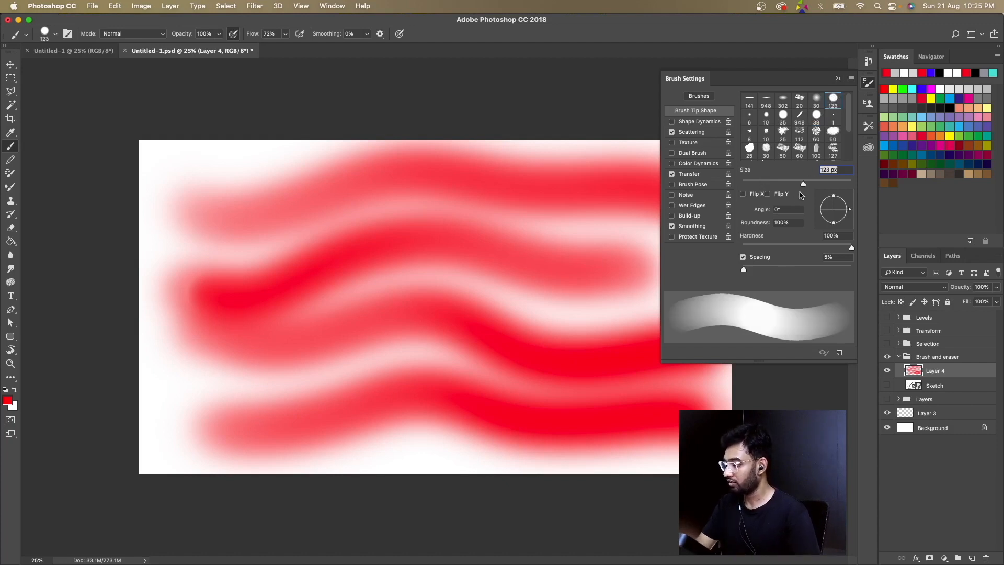
# Set the brush to 36 px size, 27% hardness and 141% spacing, and paint dotted wavy strokes across the canvas
pyautogui.moveTo(804, 185); pyautogui.dragTo(761, 189)
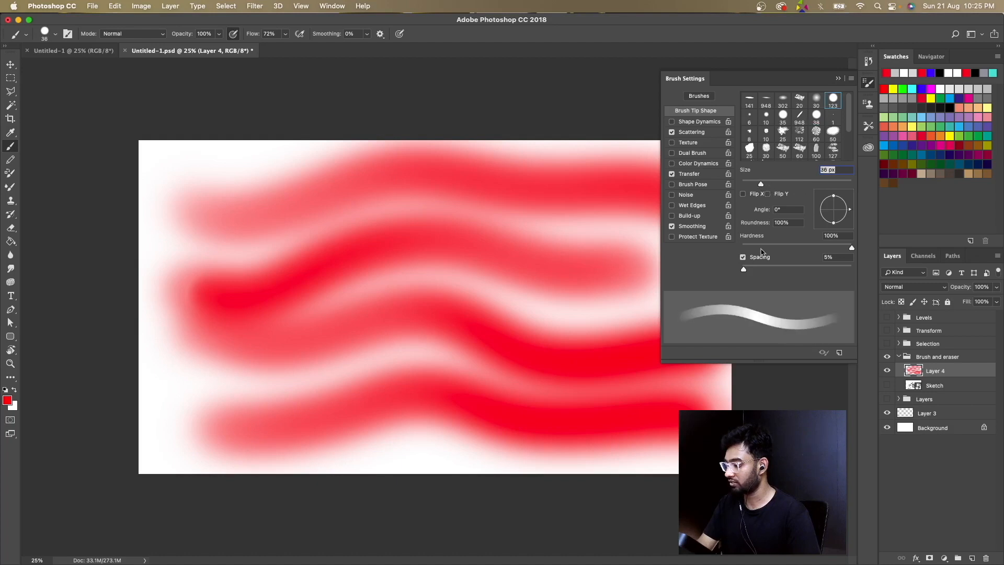
pyautogui.moveTo(852, 250); pyautogui.dragTo(757, 251)
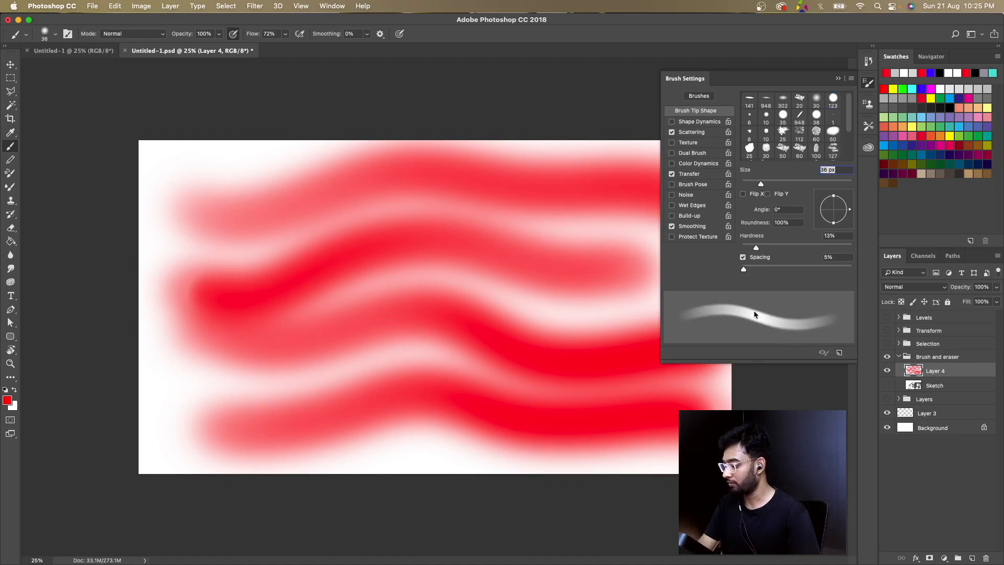
pyautogui.moveTo(756, 248)
pyautogui.mouseDown()
pyautogui.moveTo(771, 248)
pyautogui.moveTo(749, 271)
pyautogui.moveTo(809, 268)
pyautogui.mouseUp()
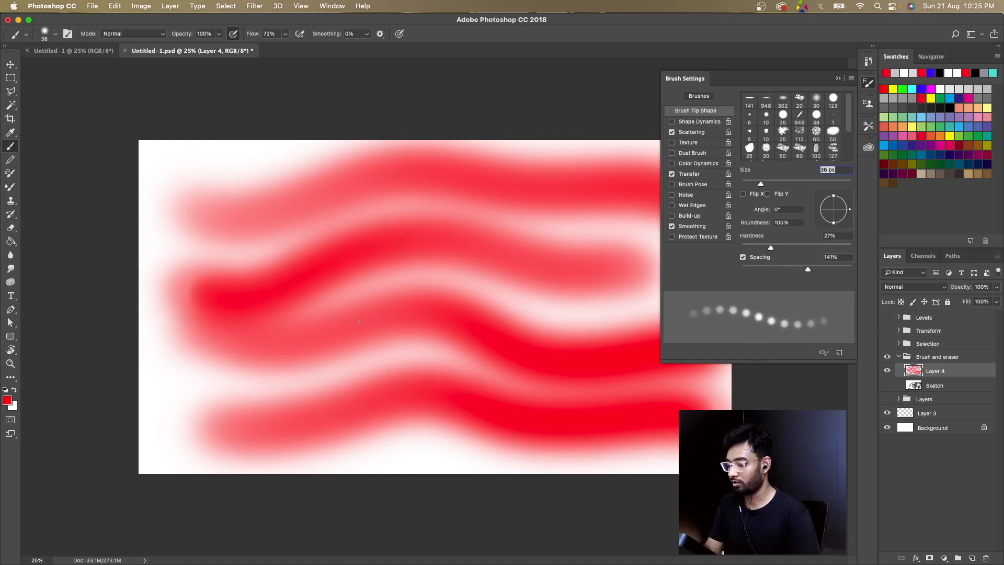
pyautogui.moveTo(434, 298); pyautogui.dragTo(562, 320)
pyautogui.moveTo(240, 370)
pyautogui.mouseDown()
pyautogui.moveTo(418, 293)
pyautogui.moveTo(366, 363)
pyautogui.moveTo(254, 287)
pyautogui.moveTo(567, 255)
pyautogui.mouseUp()
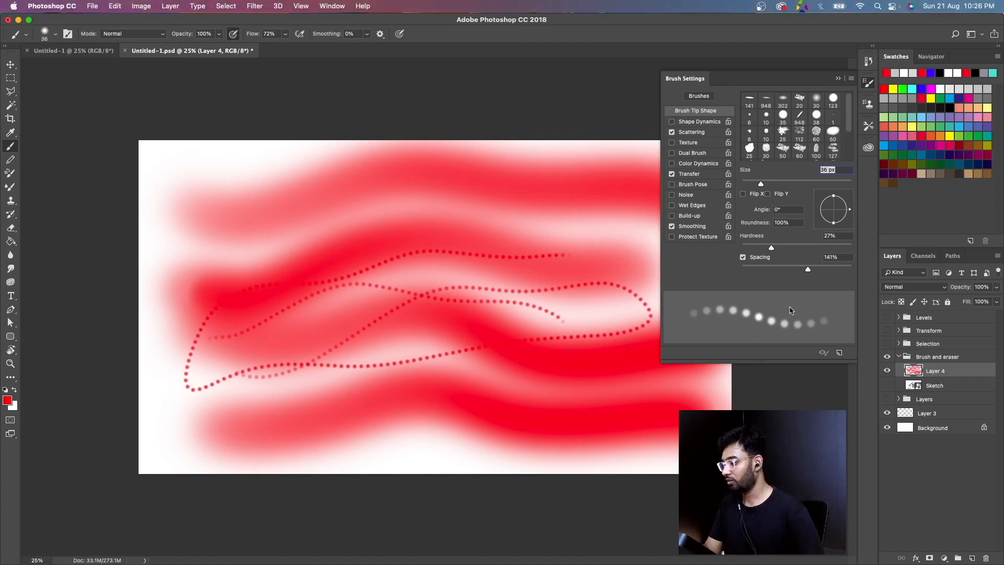
# Set the brush tip to a 63° angle and 28% roundness, and paint two thin strokes across the canvas
pyautogui.moveTo(833, 195)
pyautogui.mouseDown()
pyautogui.moveTo(851, 211)
pyautogui.moveTo(840, 194)
pyautogui.mouseUp()
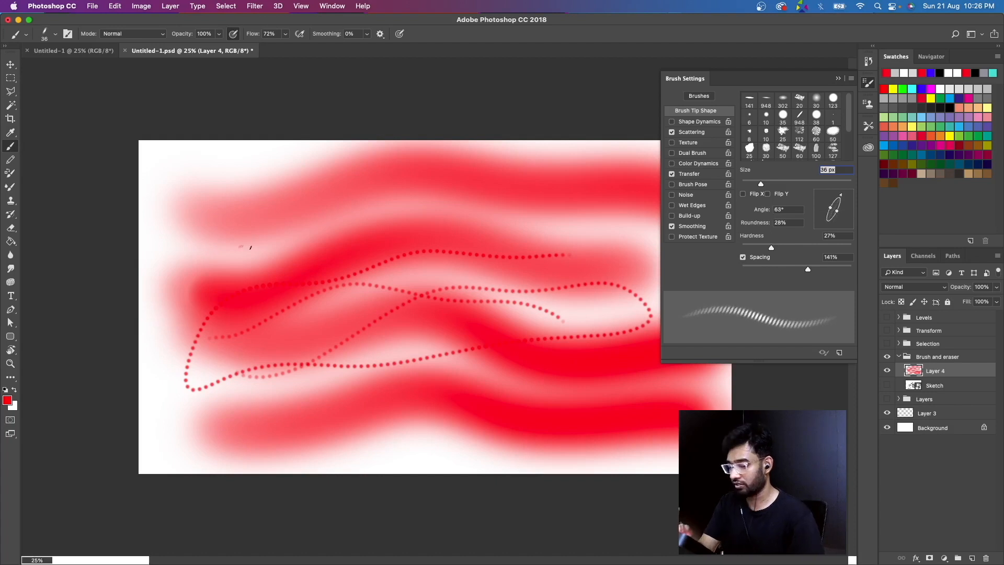
pyautogui.moveTo(238, 247); pyautogui.dragTo(607, 238)
pyautogui.moveTo(243, 318)
pyautogui.mouseDown()
pyautogui.moveTo(358, 299)
pyautogui.moveTo(643, 285)
pyautogui.moveTo(620, 275)
pyautogui.mouseUp()
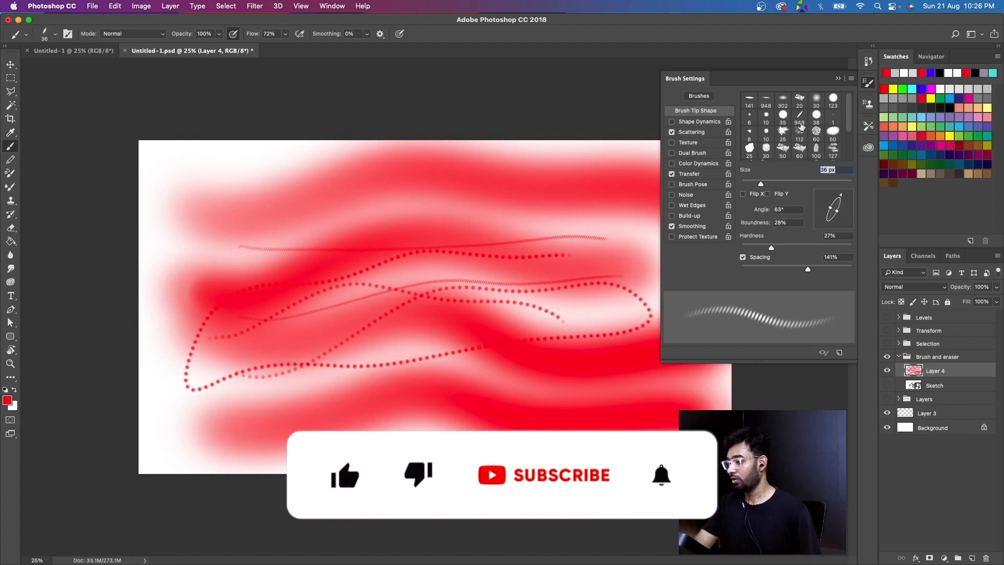
# Close the brush settings and erase across the upper and middle strokes with the soft 1000 px eraser
pyautogui.click(840, 79)
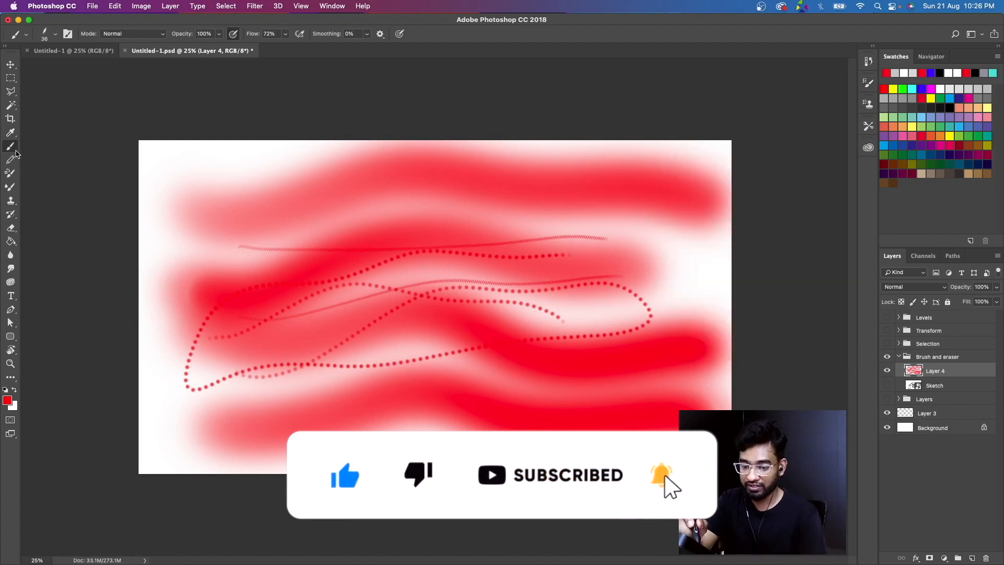
pyautogui.click(12, 230)
pyautogui.moveTo(231, 197)
pyautogui.mouseDown()
pyautogui.moveTo(678, 213)
pyautogui.moveTo(218, 257)
pyautogui.moveTo(562, 280)
pyautogui.moveTo(354, 293)
pyautogui.moveTo(635, 299)
pyautogui.mouseUp()
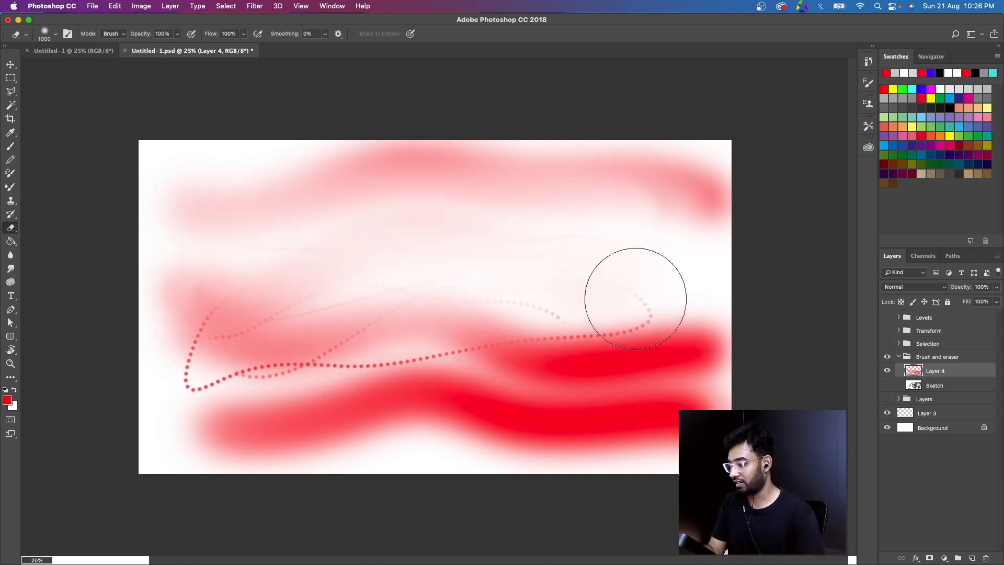
# Switch the eraser to the hard round 123 px tip and erase three horizontal bands through the lower strokes
pyautogui.click(868, 82)
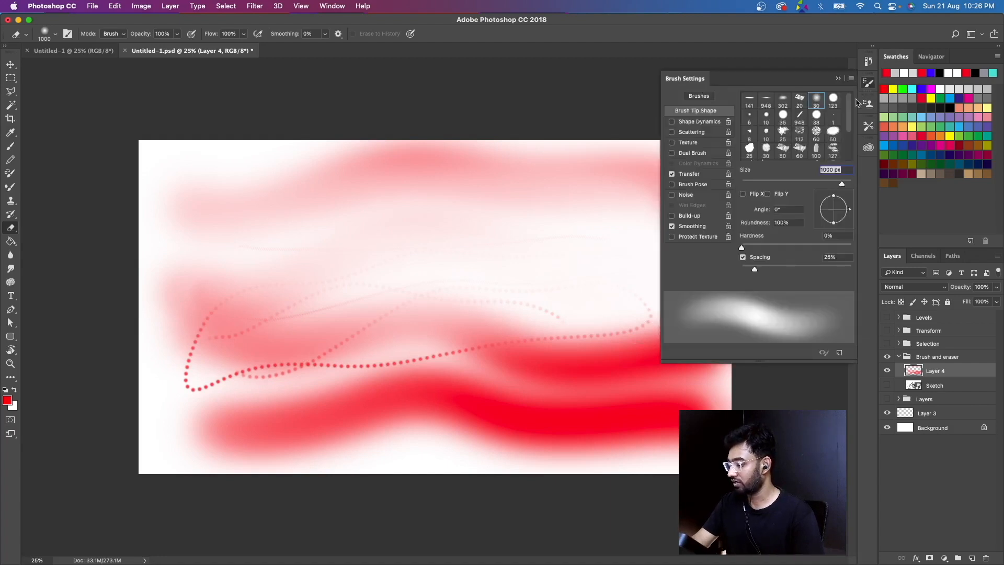
pyautogui.moveTo(762, 251); pyautogui.dragTo(835, 248)
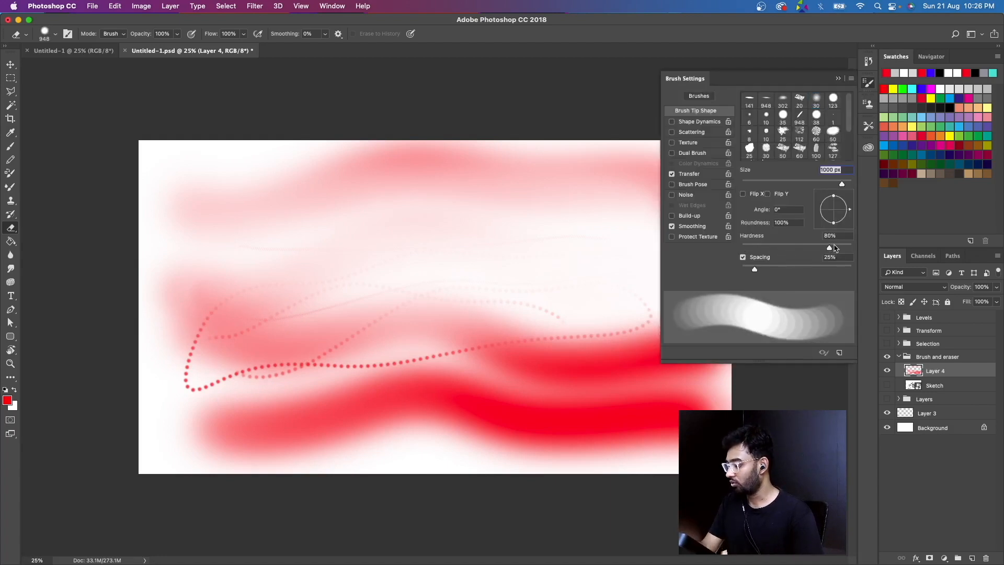
pyautogui.click(833, 99)
pyautogui.moveTo(206, 359); pyautogui.dragTo(613, 356)
pyautogui.moveTo(225, 385); pyautogui.dragTo(642, 392)
pyautogui.moveTo(218, 412); pyautogui.dragTo(515, 413)
pyautogui.moveTo(614, 418); pyautogui.dragTo(653, 418)
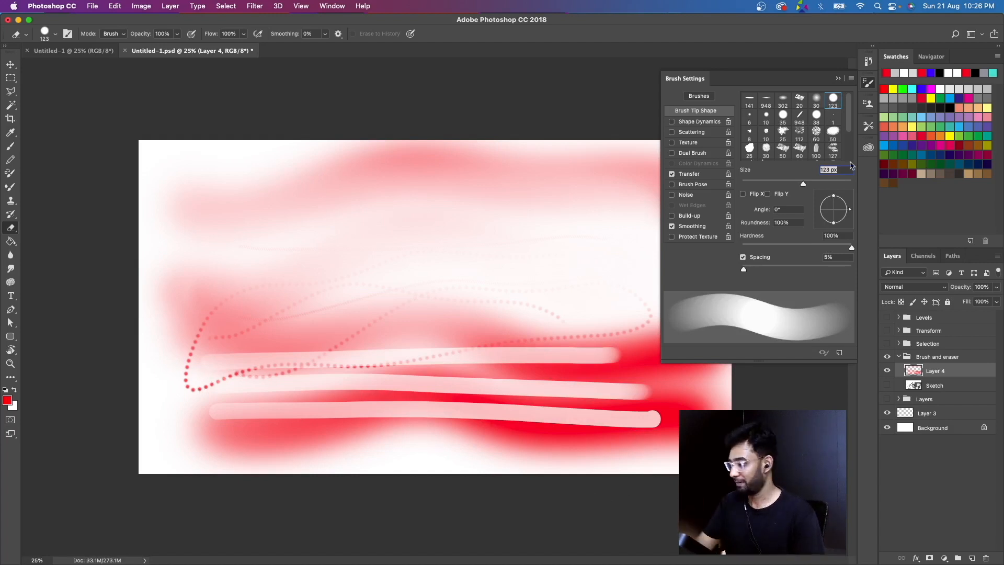
# Collapse and hide the Brush and eraser group, and show the Selection group
pyautogui.click(899, 357)
pyautogui.click(887, 356)
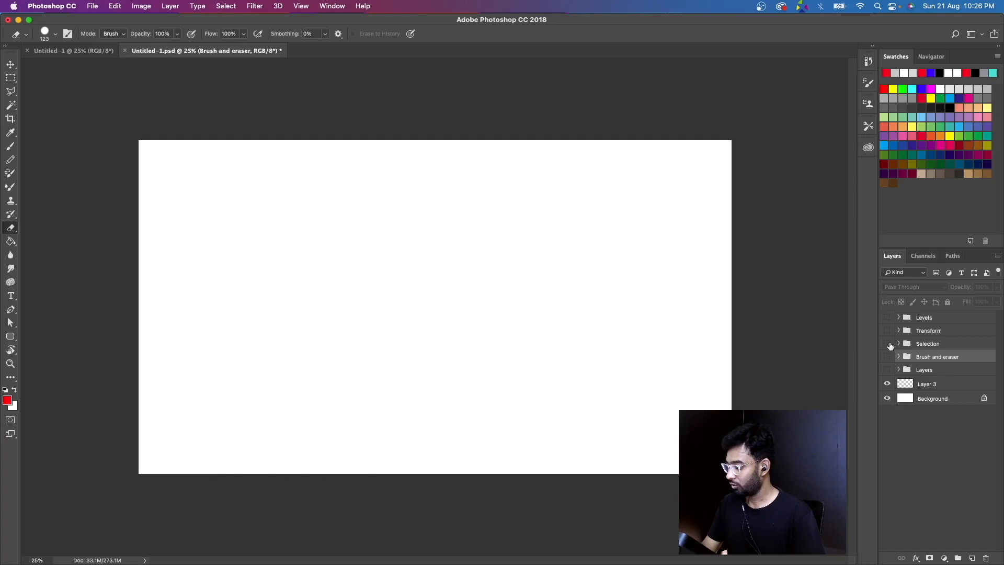
pyautogui.click(888, 344)
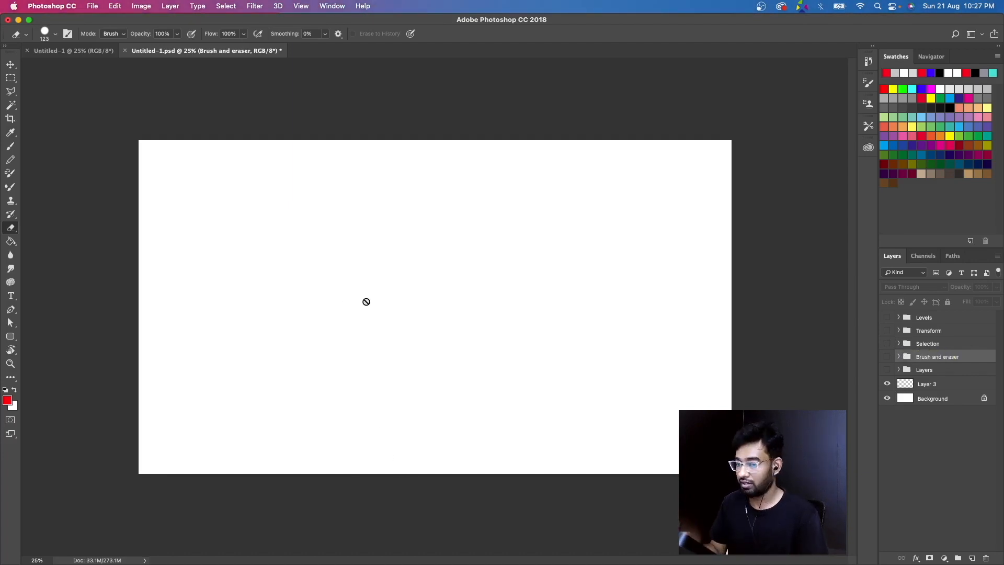
pyautogui.click(887, 344)
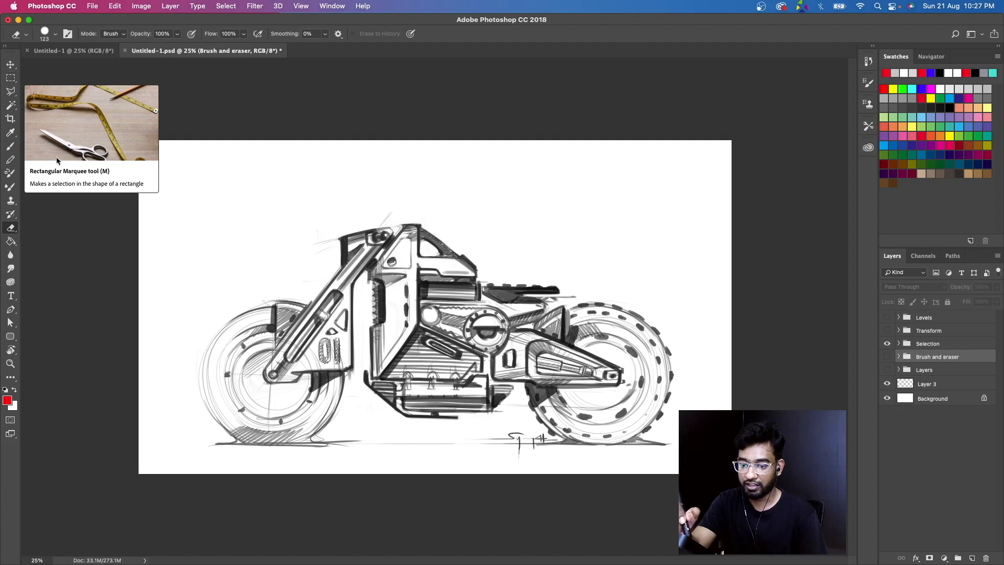
# Try Elliptical Marquee selections on the canvas, ending with one around the motorcycle's upper body
pyautogui.click(10, 79)
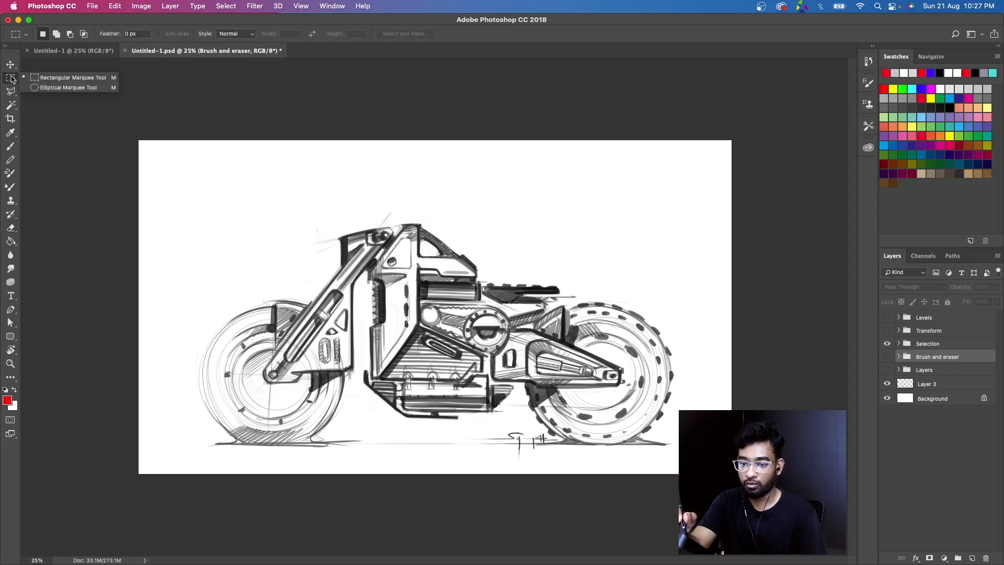
pyautogui.click(46, 88)
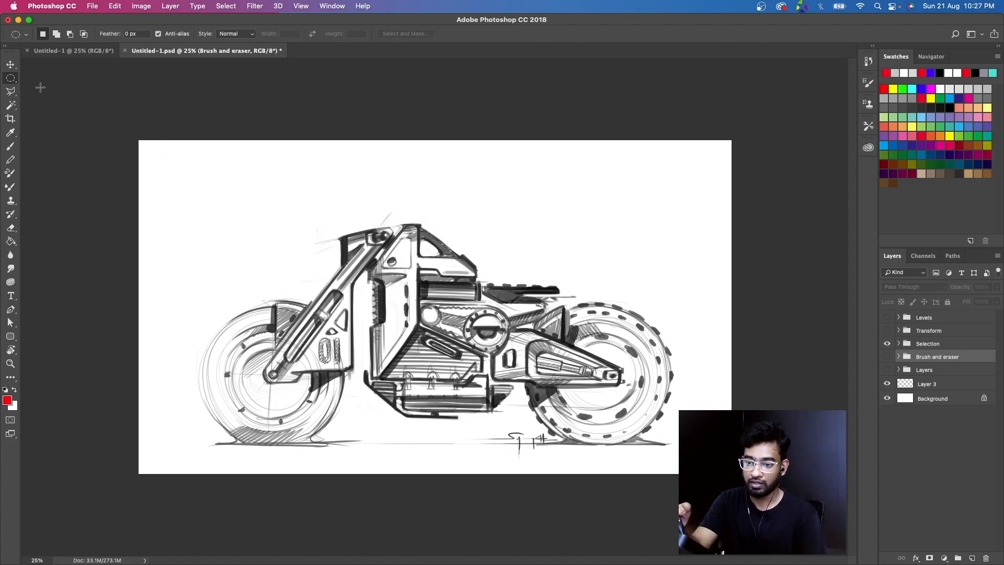
pyautogui.moveTo(167, 159); pyautogui.dragTo(472, 325)
pyautogui.moveTo(489, 168); pyautogui.dragTo(548, 255)
pyautogui.moveTo(707, 376); pyautogui.dragTo(706, 378)
pyautogui.moveTo(293, 205); pyautogui.dragTo(506, 377)
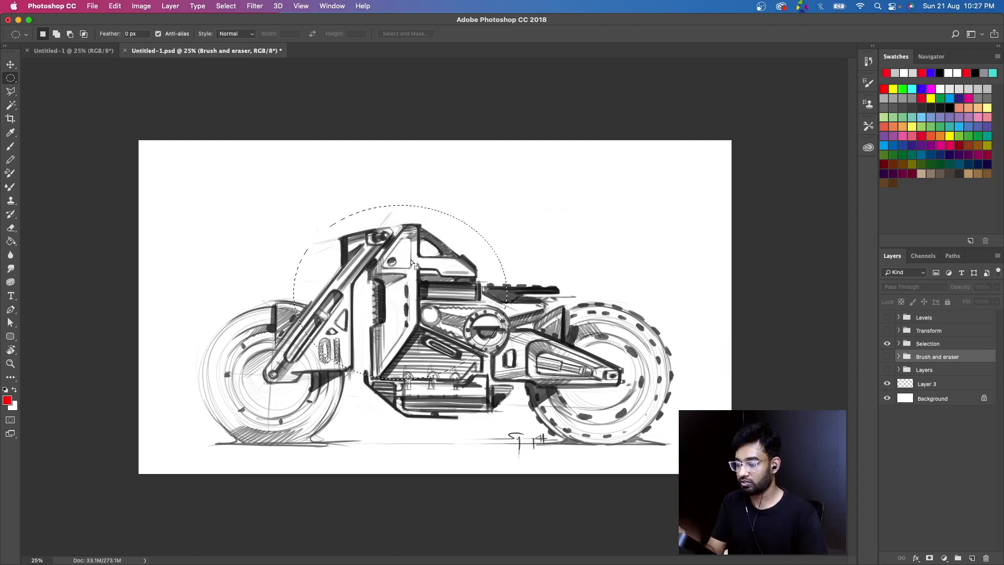
# Try a Rectangular Marquee selection over the motorcycle's front end and deselect it
pyautogui.moveTo(414, 269)
pyautogui.mouseDown()
pyautogui.moveTo(389, 238)
pyautogui.moveTo(401, 263)
pyautogui.mouseUp()
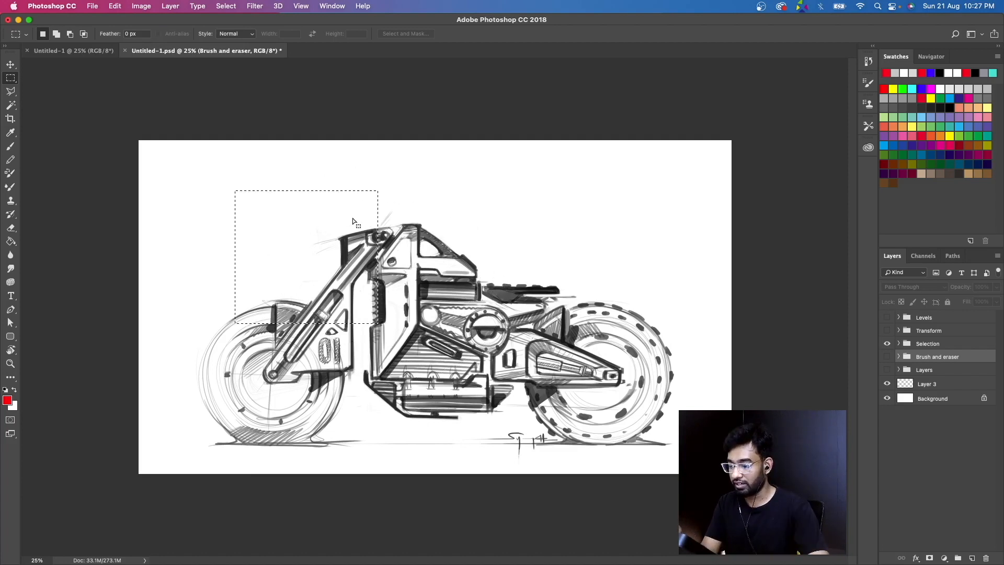
pyautogui.rightClick(356, 216)
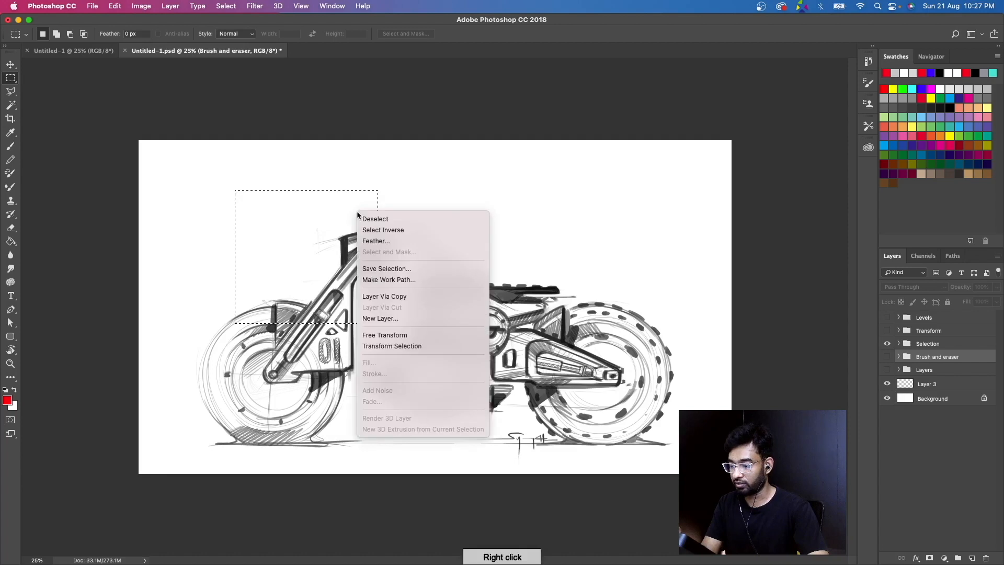
pyautogui.click(406, 222)
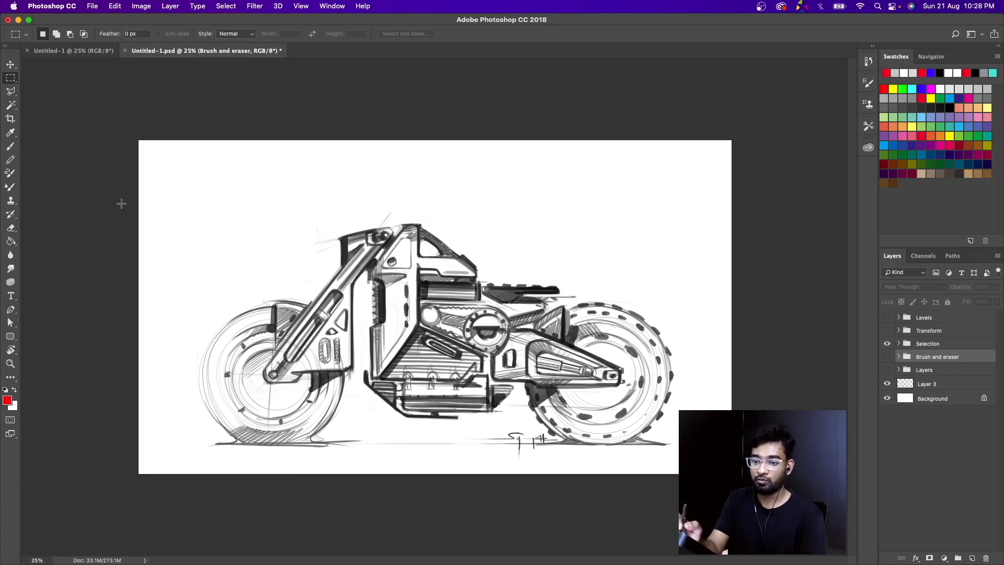
# Try freehand Lasso selections in the empty area above the motorcycle
pyautogui.click(11, 93)
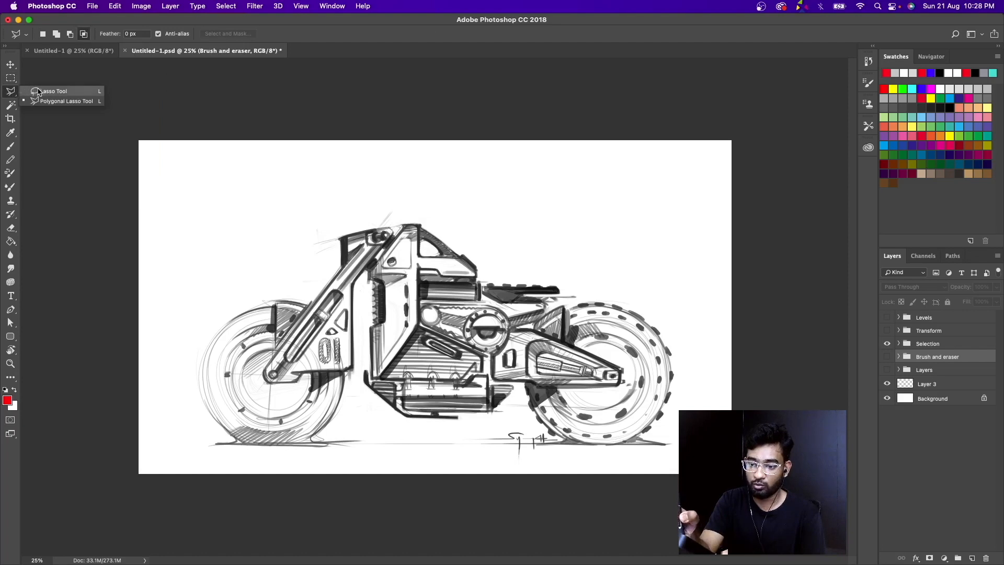
pyautogui.click(38, 92)
pyautogui.moveTo(285, 176)
pyautogui.mouseDown()
pyautogui.moveTo(202, 262)
pyautogui.moveTo(356, 222)
pyautogui.moveTo(293, 178)
pyautogui.mouseUp()
pyautogui.moveTo(533, 180)
pyautogui.mouseDown()
pyautogui.moveTo(478, 204)
pyautogui.moveTo(564, 163)
pyautogui.moveTo(544, 153)
pyautogui.mouseUp()
pyautogui.moveTo(656, 178)
pyautogui.mouseDown()
pyautogui.moveTo(698, 226)
pyautogui.moveTo(691, 238)
pyautogui.mouseUp()
pyautogui.moveTo(520, 221)
pyautogui.mouseDown()
pyautogui.moveTo(536, 274)
pyautogui.moveTo(548, 251)
pyautogui.mouseUp()
# Outline the motorcycle's front fork and side panel with the Polygonal Lasso tool
pyautogui.click(11, 92)
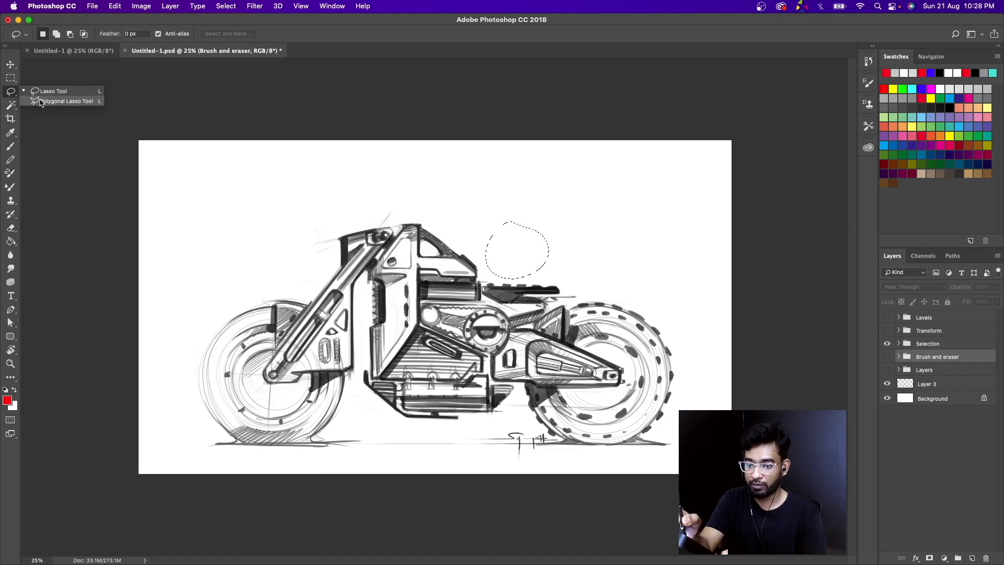
pyautogui.click(41, 102)
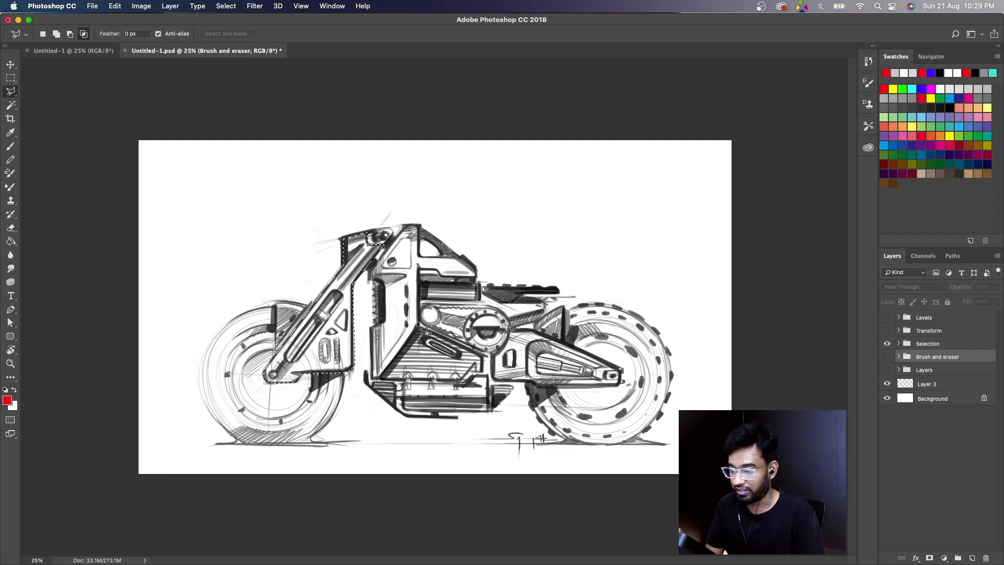
# Expand the Selection group and add an empty layer above its Layer 2
pyautogui.click(899, 344)
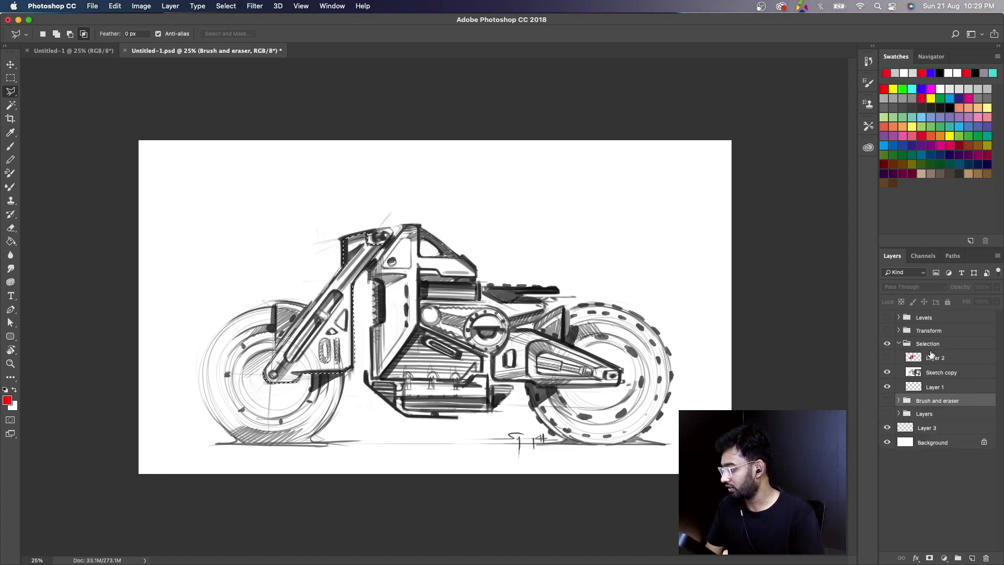
pyautogui.click(937, 359)
pyautogui.click(887, 359)
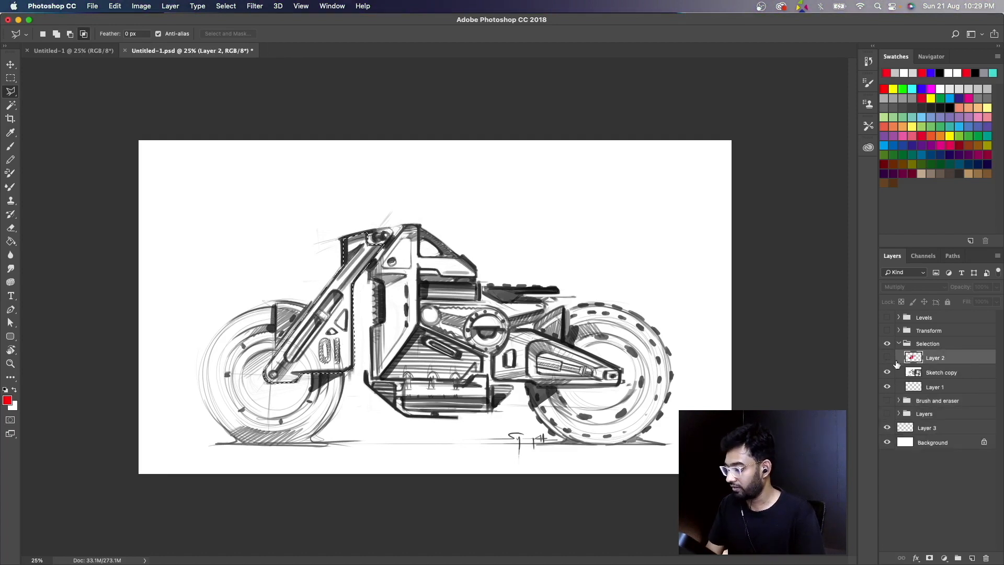
pyautogui.click(971, 558)
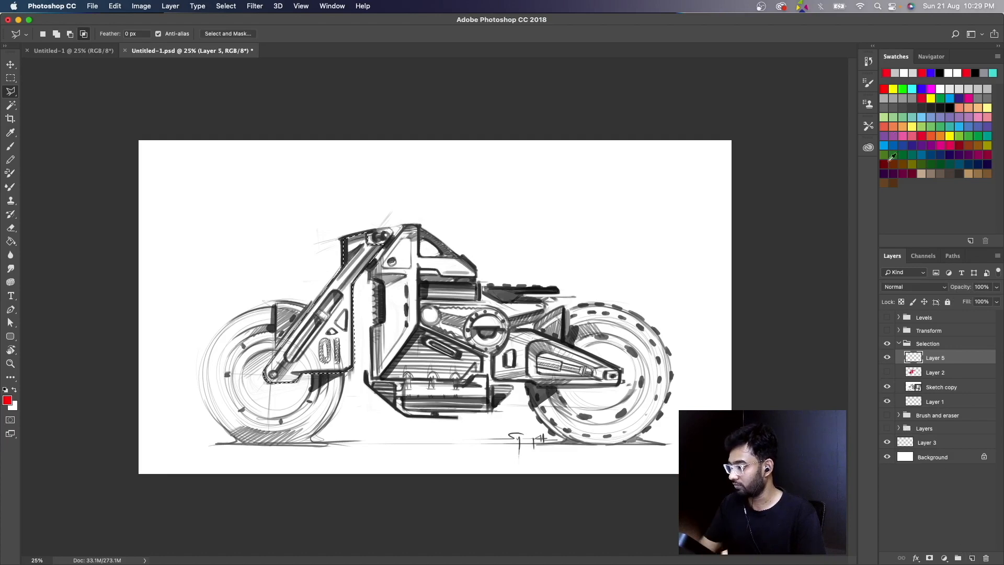
# Paint the selected front section red with a hard round 476 px brush, and set the new layer's blend mode to Multiply
pyautogui.click(920, 74)
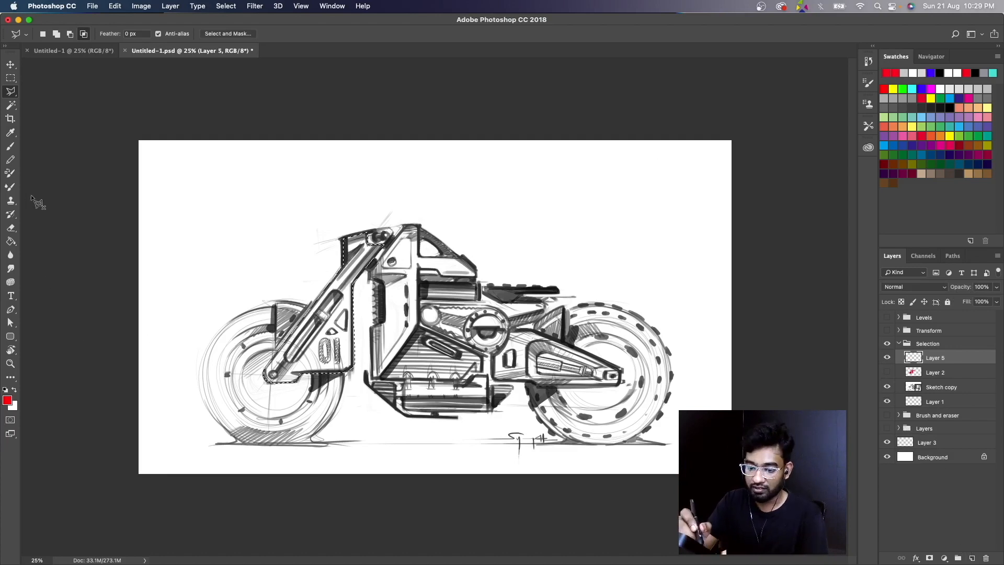
pyautogui.click(10, 146)
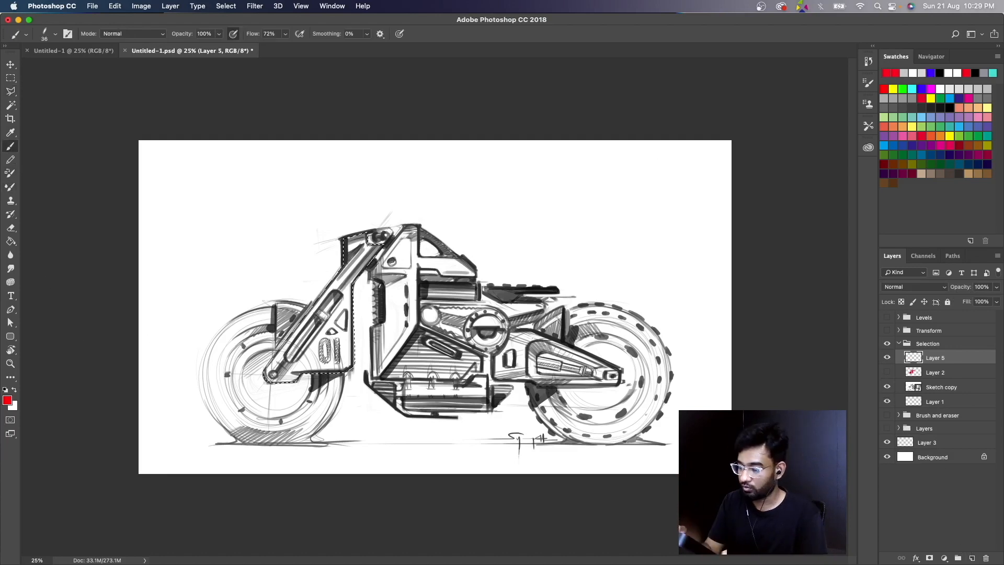
pyautogui.rightClick(397, 291)
pyautogui.click(482, 312)
pyautogui.moveTo(385, 225); pyautogui.dragTo(255, 415)
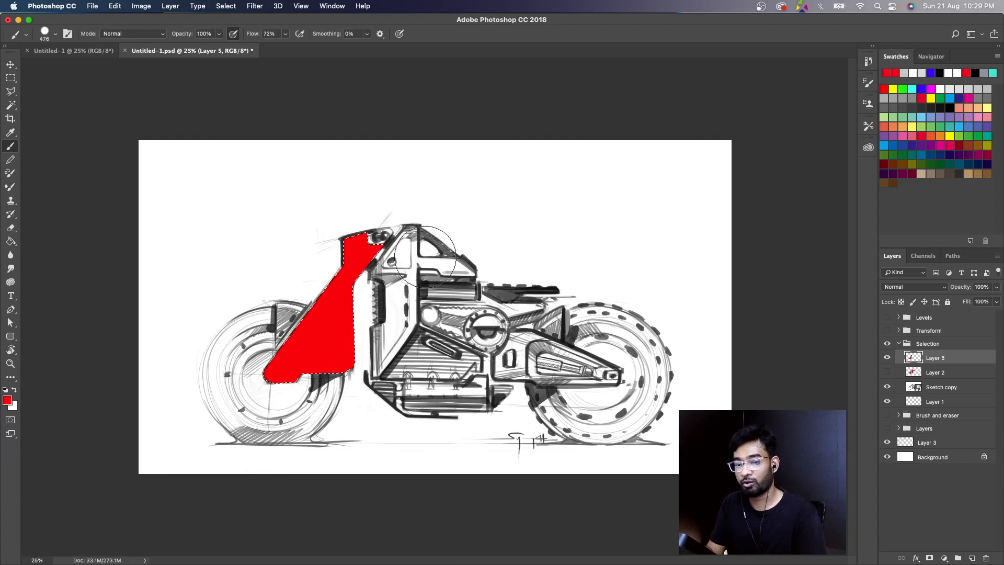
pyautogui.click(914, 287)
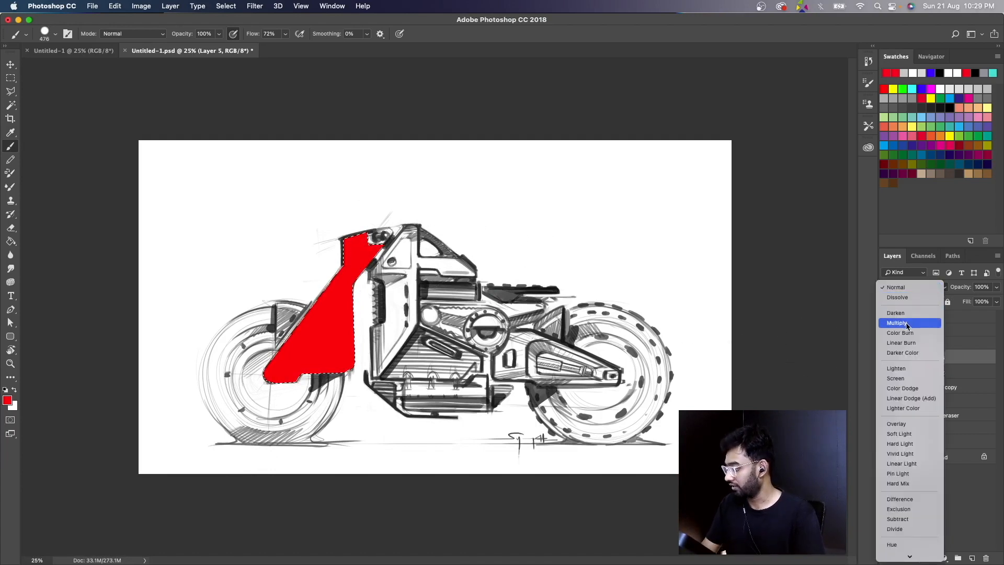
pyautogui.click(907, 328)
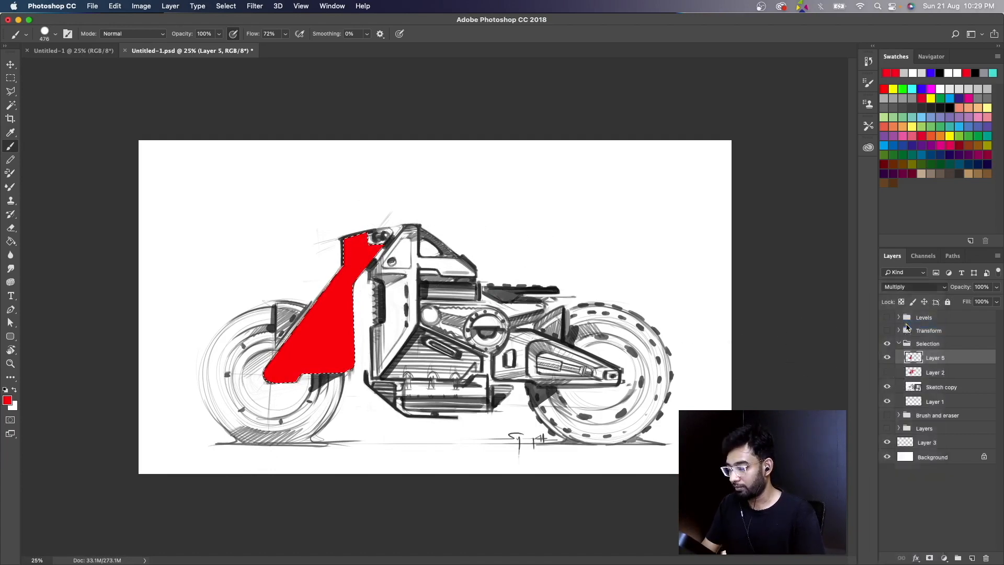
# Hide Layer 5, clear the selection, and try selecting the empty area around the painted section with the Magic Wand
pyautogui.click(887, 358)
pyautogui.press('super+d')
pyautogui.press('l')
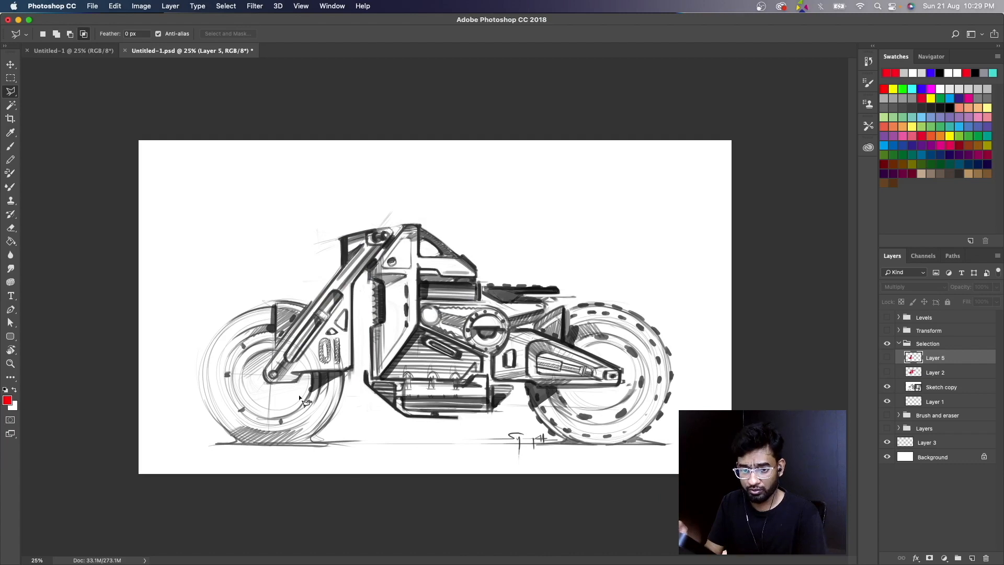
pyautogui.click(12, 106)
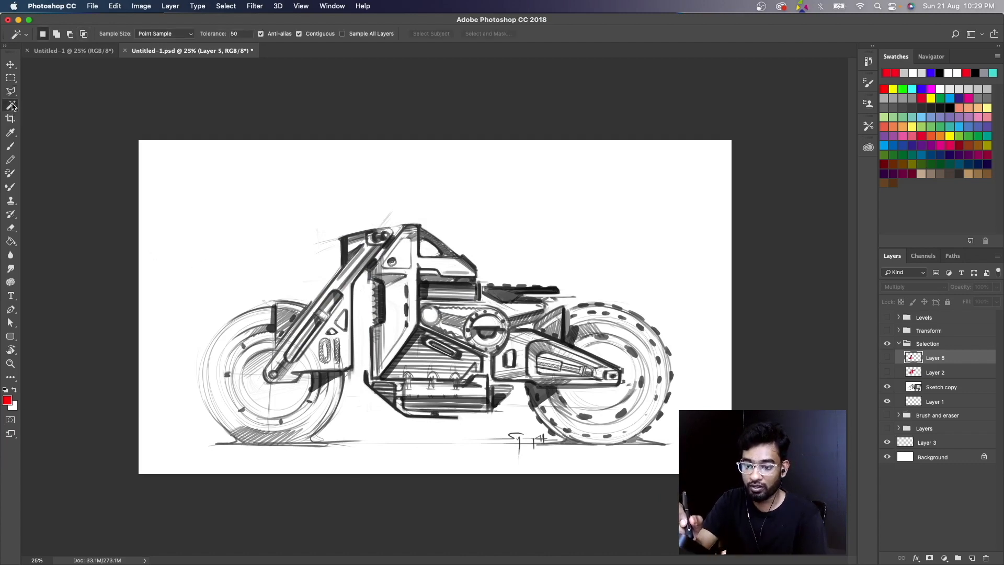
pyautogui.click(299, 252)
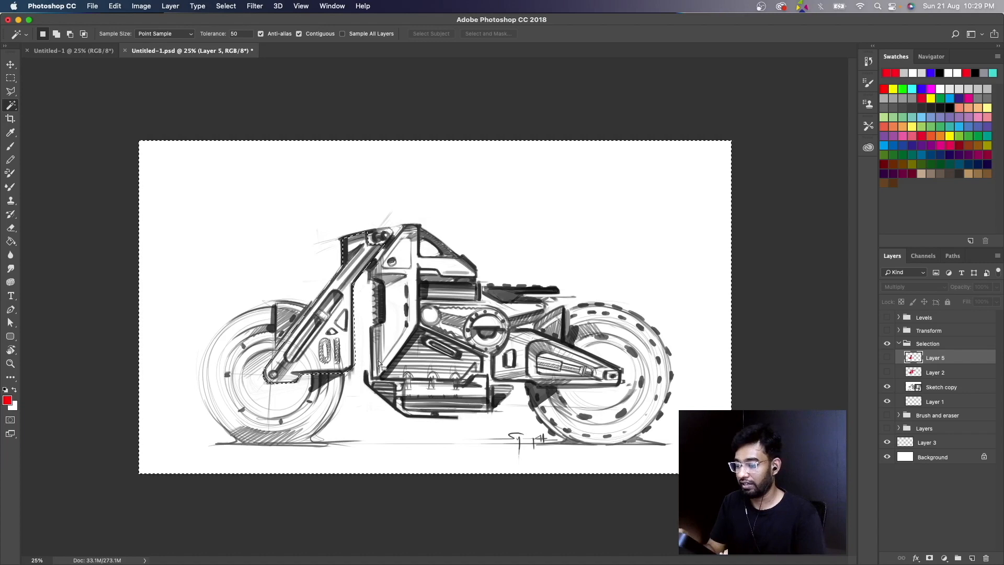
# Show Layer 5 without the Sketch copy layer, and select only its red shape with the Magic Wand
pyautogui.click(887, 358)
pyautogui.click(886, 387)
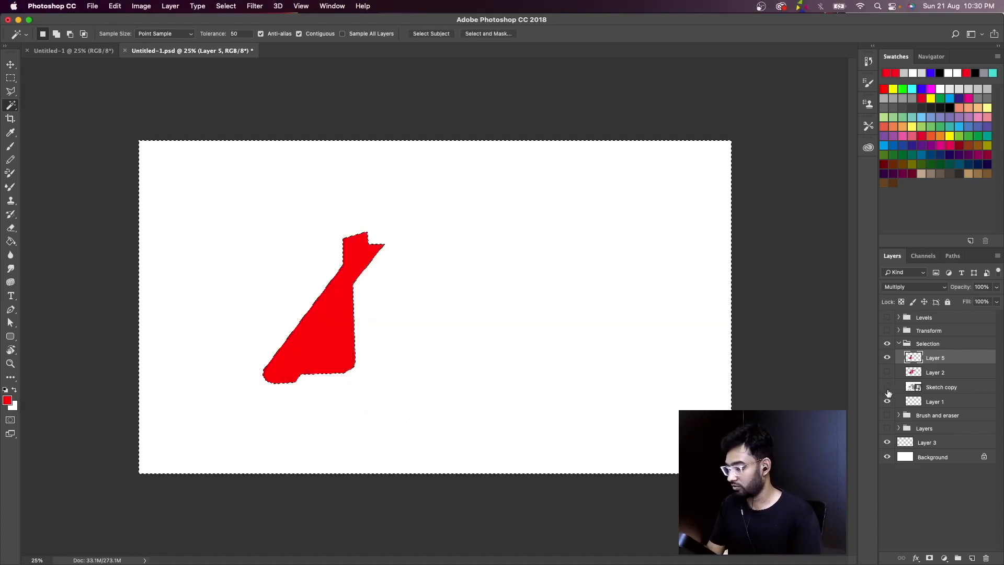
pyautogui.hotkey('ctrl', 'd')
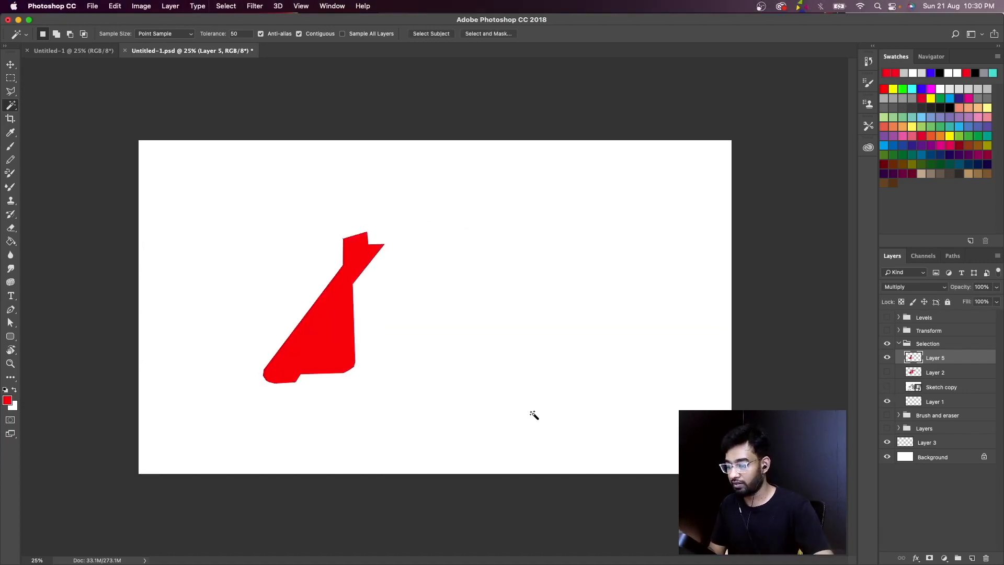
pyautogui.click(338, 312)
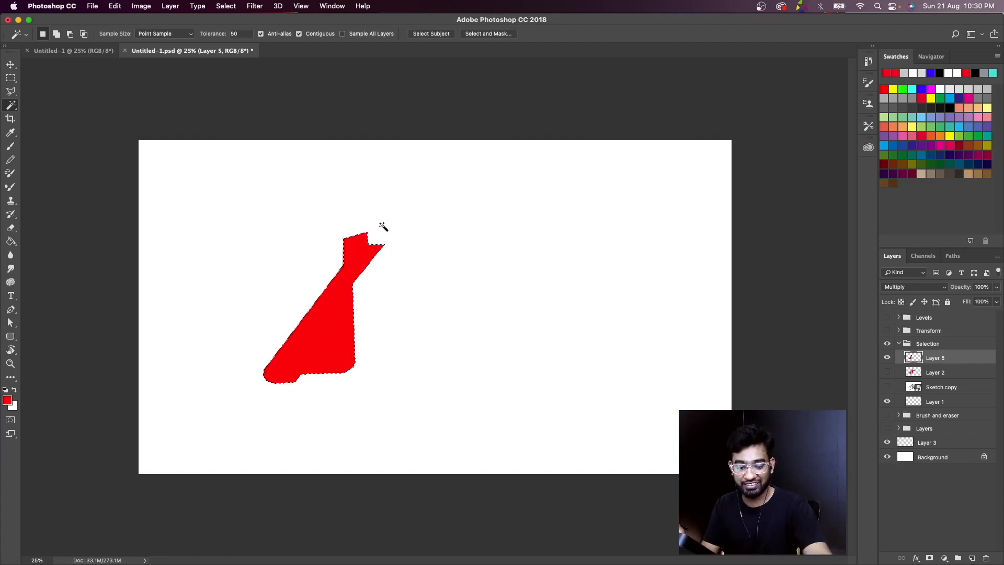
# Hide Layer 5 and the whole Selection group, collapse that group, and show the Transform group
pyautogui.moveTo(887, 357); pyautogui.dragTo(887, 343)
pyautogui.click(898, 343)
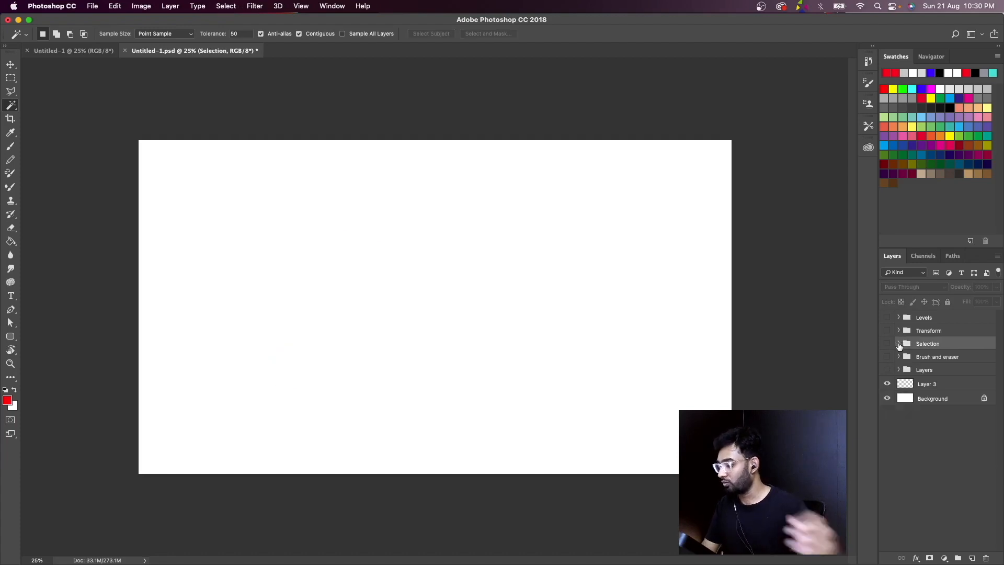
pyautogui.click(887, 331)
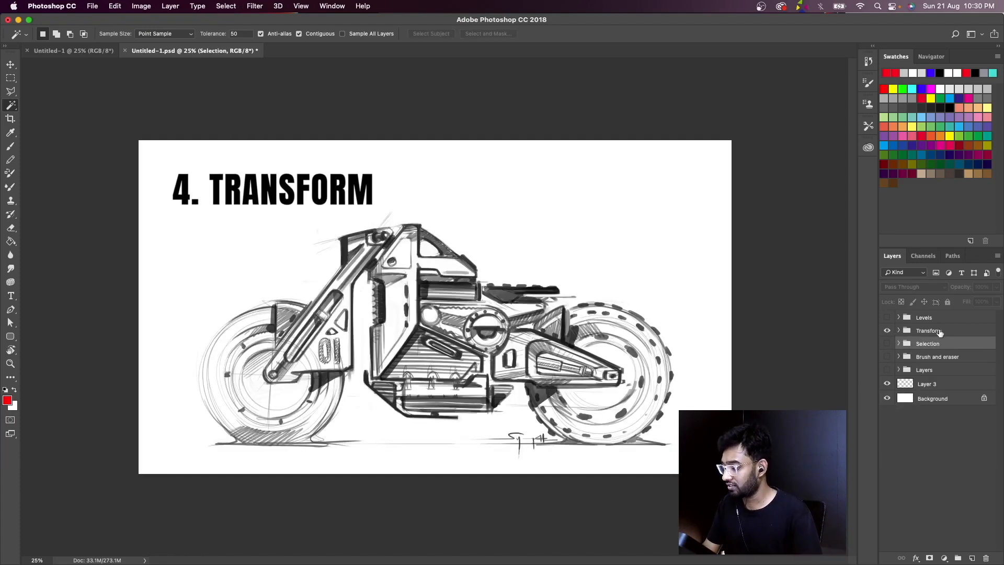
# Outline the whole motorcycle with the Polygonal Lasso tool and make Sketch copy in the Transform group the active layer
pyautogui.click(11, 91)
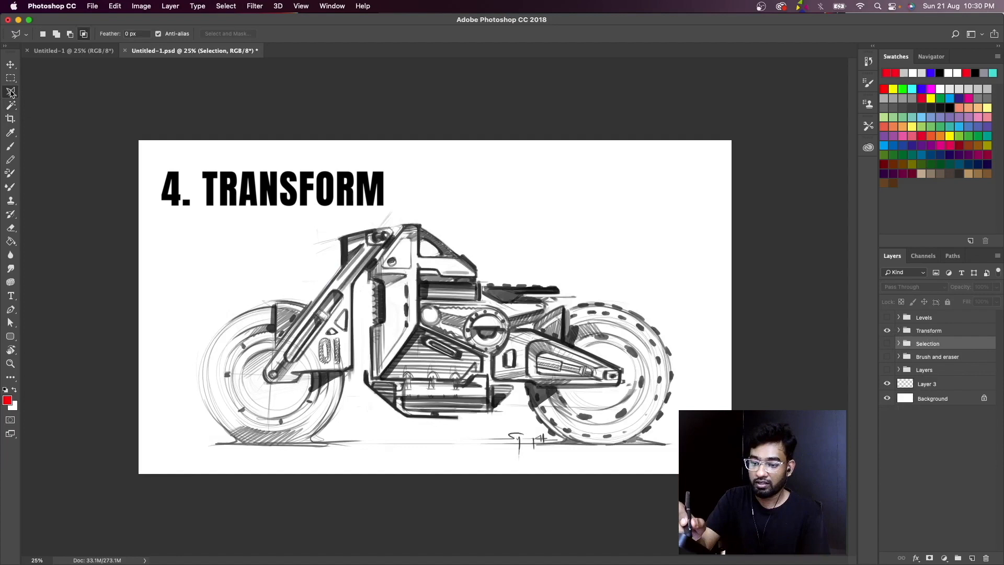
pyautogui.moveTo(341, 214)
pyautogui.mouseDown()
pyautogui.moveTo(174, 373)
pyautogui.moveTo(246, 467)
pyautogui.moveTo(672, 459)
pyautogui.moveTo(688, 320)
pyautogui.moveTo(522, 242)
pyautogui.moveTo(352, 209)
pyautogui.moveTo(341, 230)
pyautogui.mouseUp()
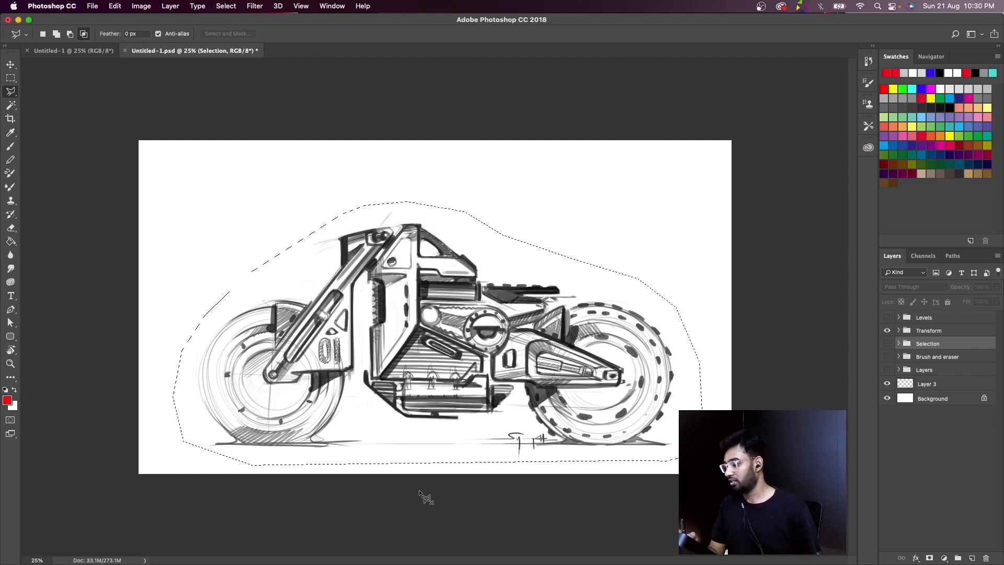
pyautogui.click(903, 334)
pyautogui.click(899, 331)
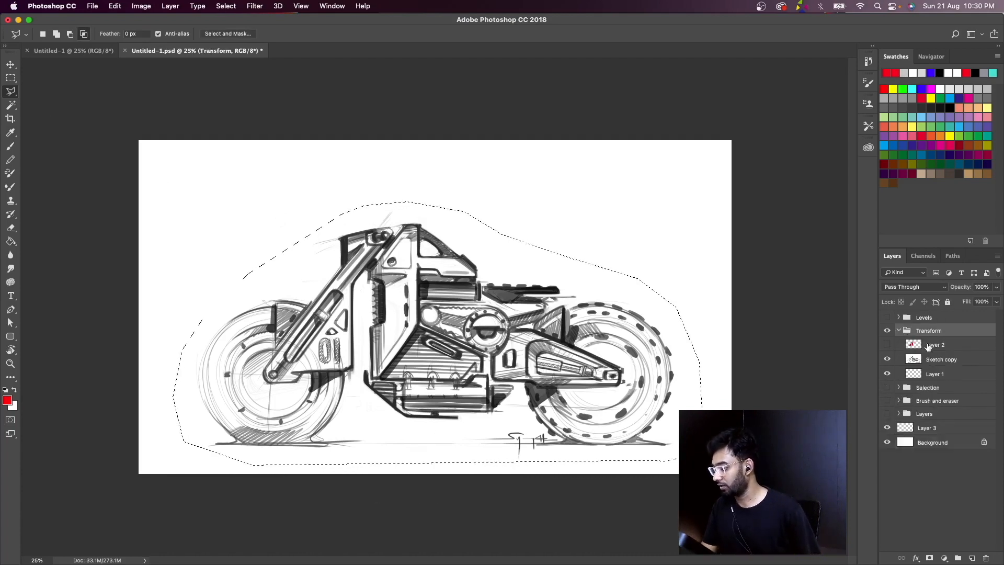
pyautogui.click(941, 360)
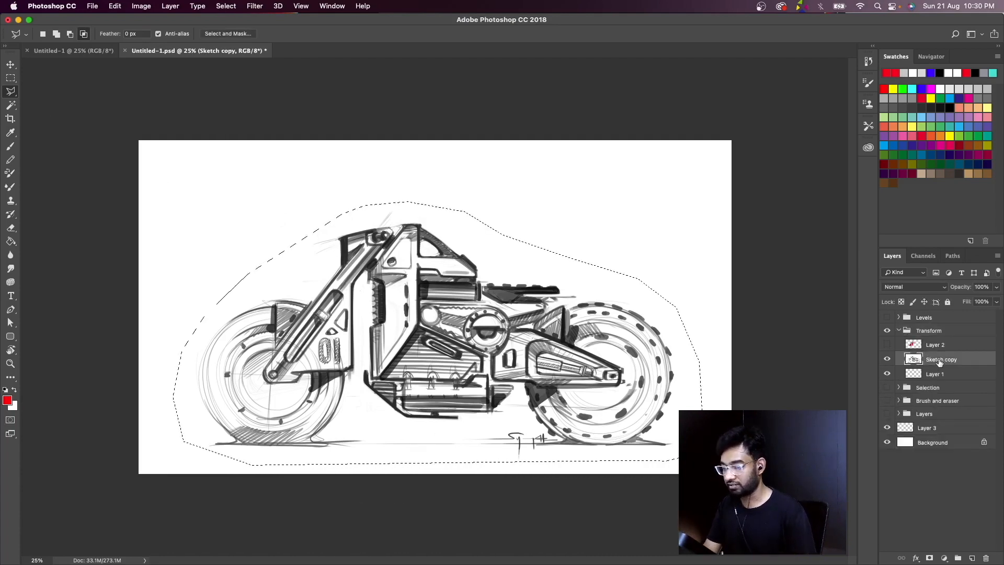
# Start Free Transform on the selected motorcycle and try reshaping it from the upper rear corner
pyautogui.rightClick(545, 289)
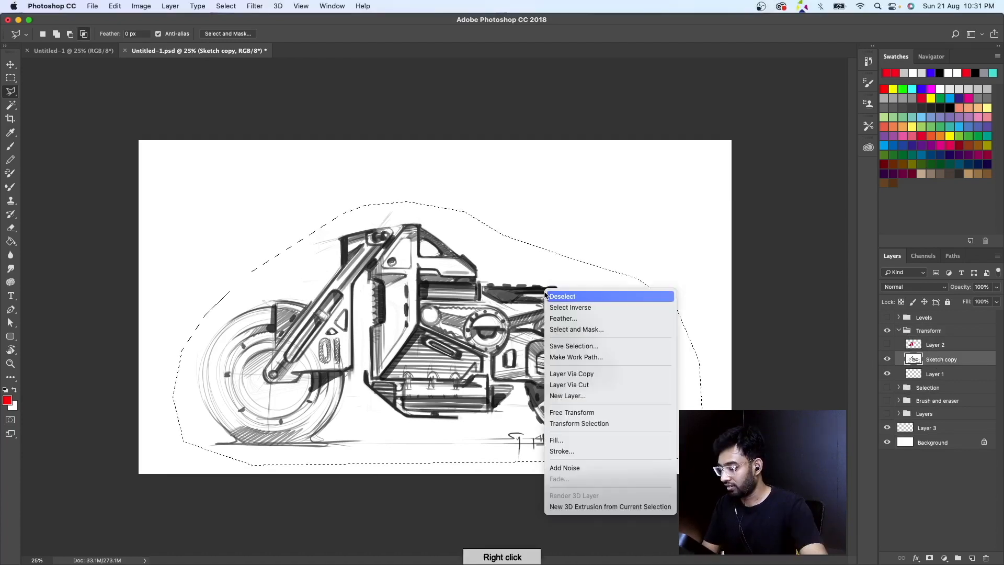
pyautogui.click(606, 415)
pyautogui.moveTo(705, 198)
pyautogui.mouseDown()
pyautogui.moveTo(712, 188)
pyautogui.moveTo(688, 173)
pyautogui.moveTo(689, 228)
pyautogui.moveTo(669, 167)
pyautogui.moveTo(681, 195)
pyautogui.mouseUp()
pyautogui.hotkey('ctrl', 'z')
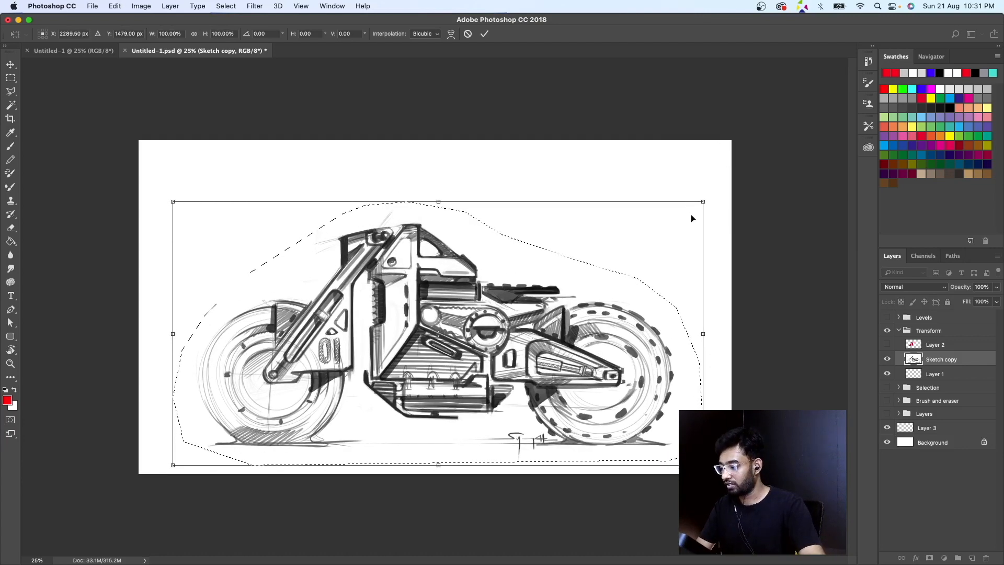
# Apply a Perspective transform that narrows the motorcycle towards its rear wheel, with a vertical skew of about 4.47°
pyautogui.rightClick(547, 305)
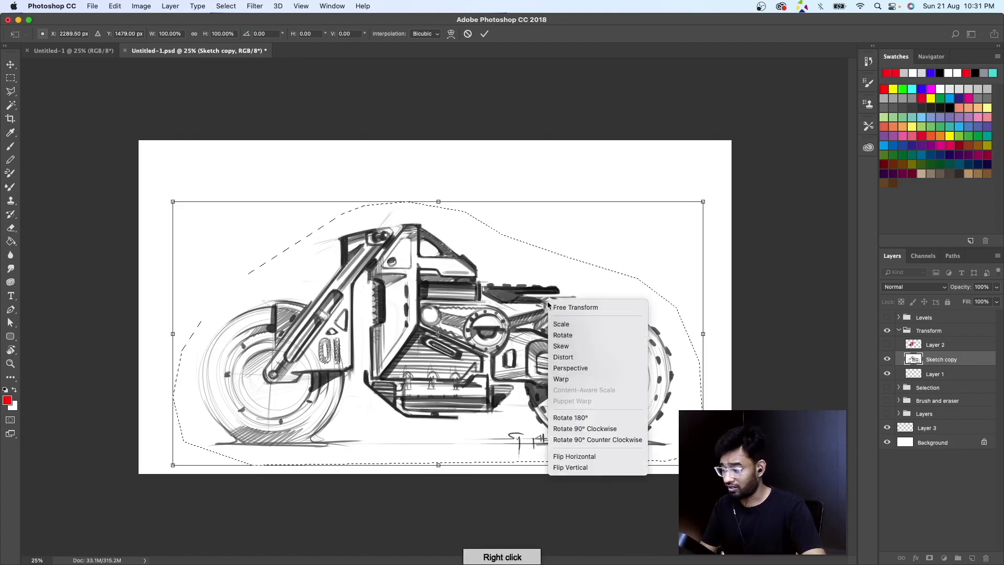
pyautogui.click(570, 369)
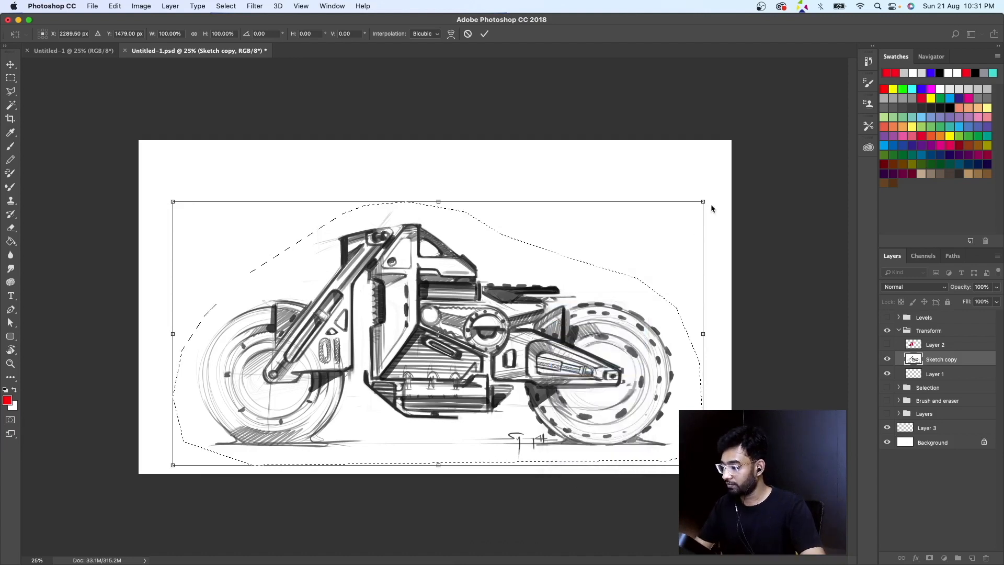
pyautogui.moveTo(702, 203)
pyautogui.mouseDown()
pyautogui.moveTo(689, 239)
pyautogui.moveTo(698, 249)
pyautogui.moveTo(704, 240)
pyautogui.mouseUp()
pyautogui.moveTo(175, 335); pyautogui.dragTo(209, 330)
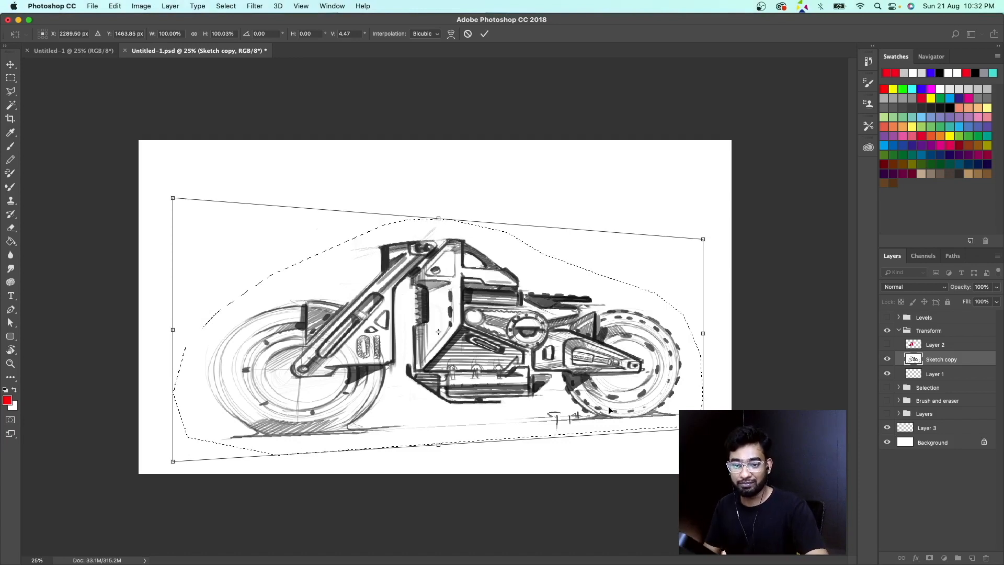
pyautogui.press('Return')
# Collapse and hide the Transform group, and show and expand the Levels group
pyautogui.click(898, 330)
pyautogui.click(887, 331)
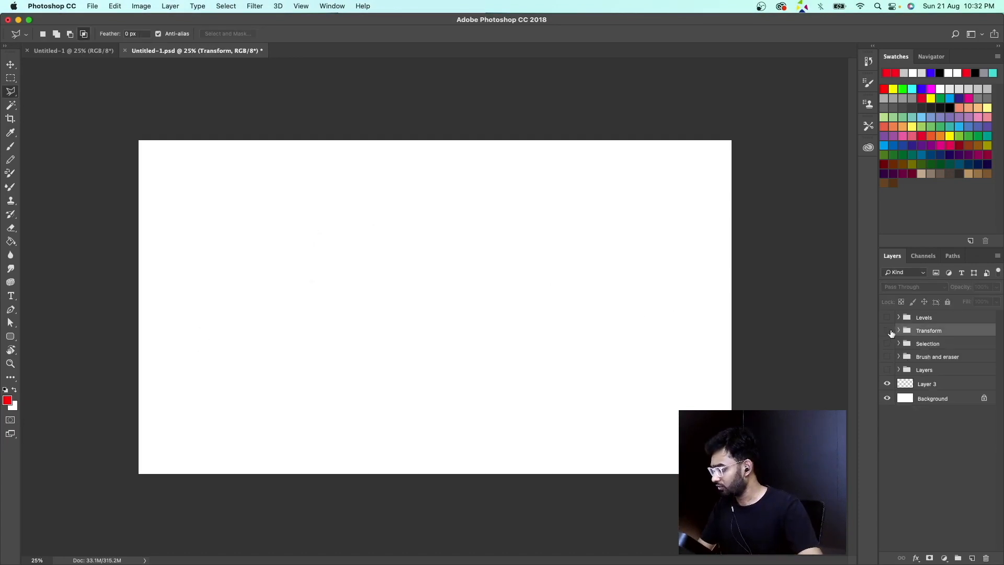
pyautogui.click(887, 317)
pyautogui.click(898, 317)
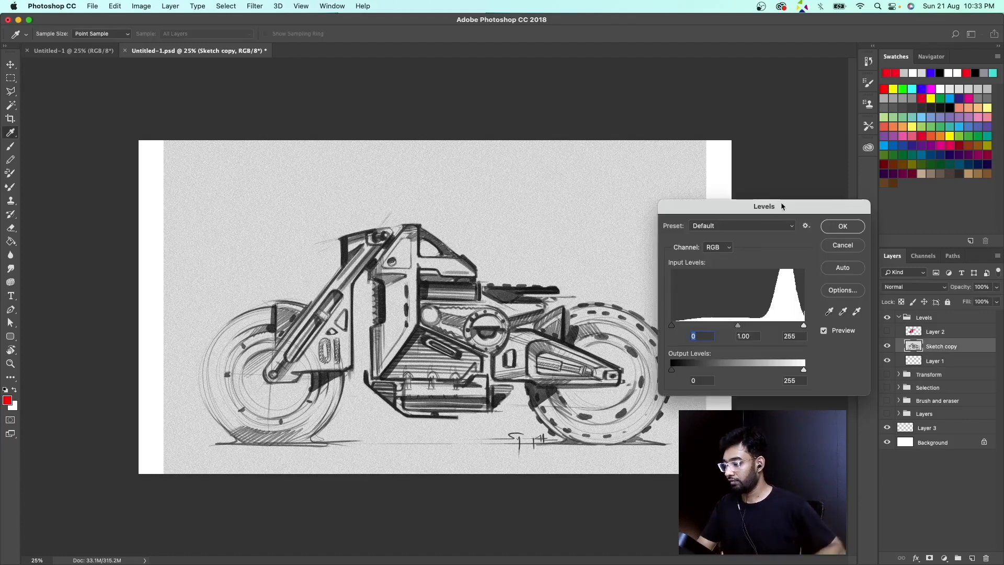
# Try whitening the grey paper of Sketch copy in Levels with midtones at 1.16 and the white input at 219, then cancel
pyautogui.moveTo(786, 206)
pyautogui.mouseDown()
pyautogui.moveTo(743, 131)
pyautogui.moveTo(741, 102)
pyautogui.mouseUp()
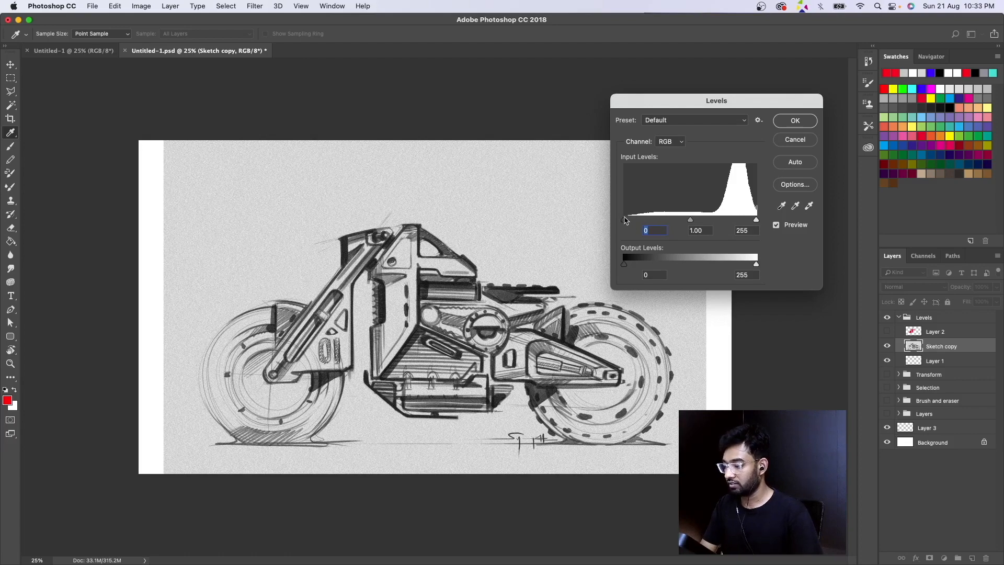
pyautogui.moveTo(757, 222)
pyautogui.mouseDown()
pyautogui.moveTo(729, 223)
pyautogui.moveTo(766, 224)
pyautogui.moveTo(745, 223)
pyautogui.mouseUp()
pyautogui.moveTo(684, 220)
pyautogui.mouseDown()
pyautogui.moveTo(672, 222)
pyautogui.moveTo(709, 221)
pyautogui.mouseUp()
pyautogui.moveTo(624, 220)
pyautogui.mouseDown()
pyautogui.moveTo(649, 221)
pyautogui.moveTo(585, 229)
pyautogui.mouseUp()
pyautogui.moveTo(700, 220); pyautogui.dragTo(671, 220)
pyautogui.moveTo(745, 220)
pyautogui.mouseDown()
pyautogui.moveTo(728, 221)
pyautogui.moveTo(758, 222)
pyautogui.moveTo(739, 220)
pyautogui.mouseUp()
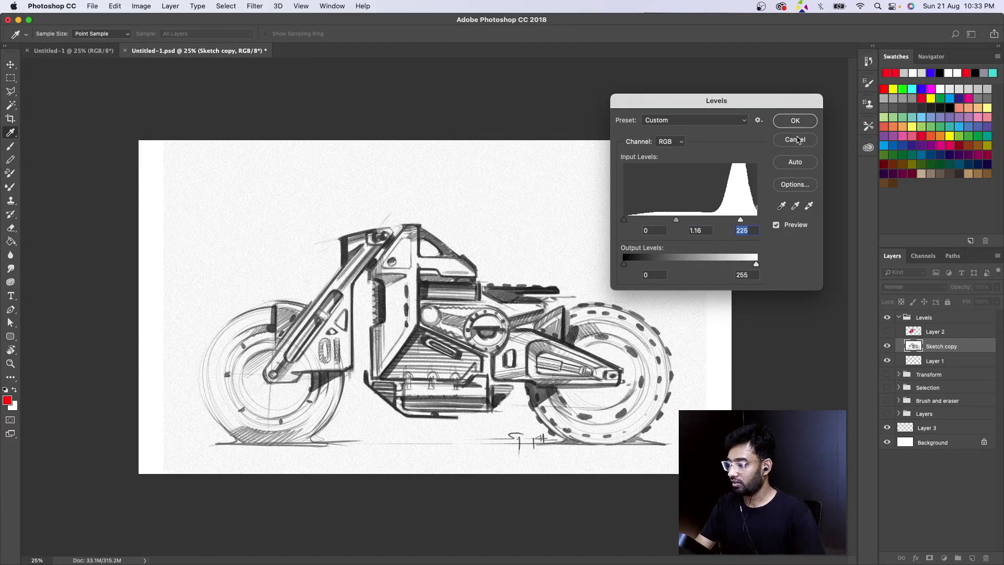
pyautogui.moveTo(740, 220)
pyautogui.mouseDown()
pyautogui.moveTo(724, 222)
pyautogui.moveTo(737, 221)
pyautogui.mouseUp()
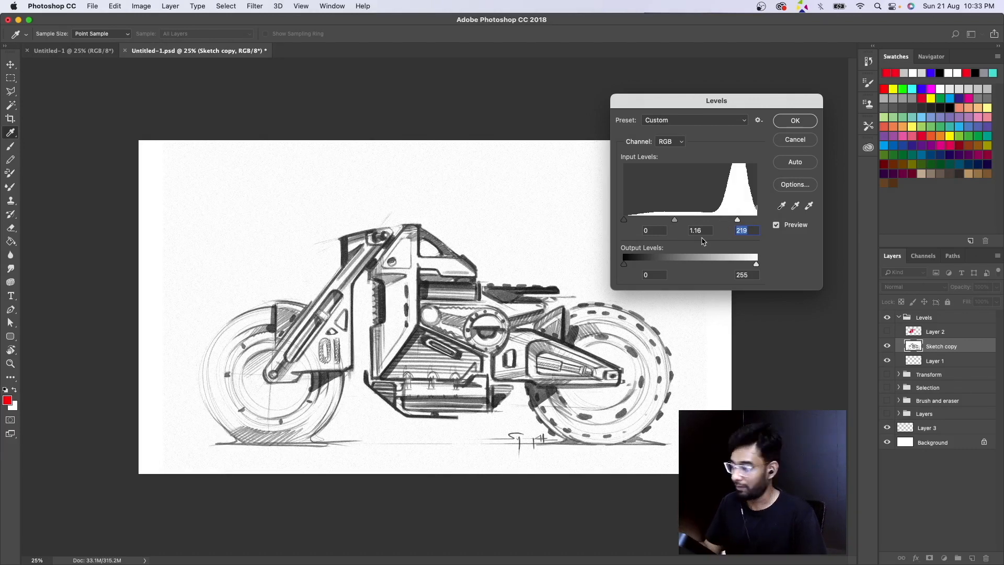
pyautogui.click(795, 140)
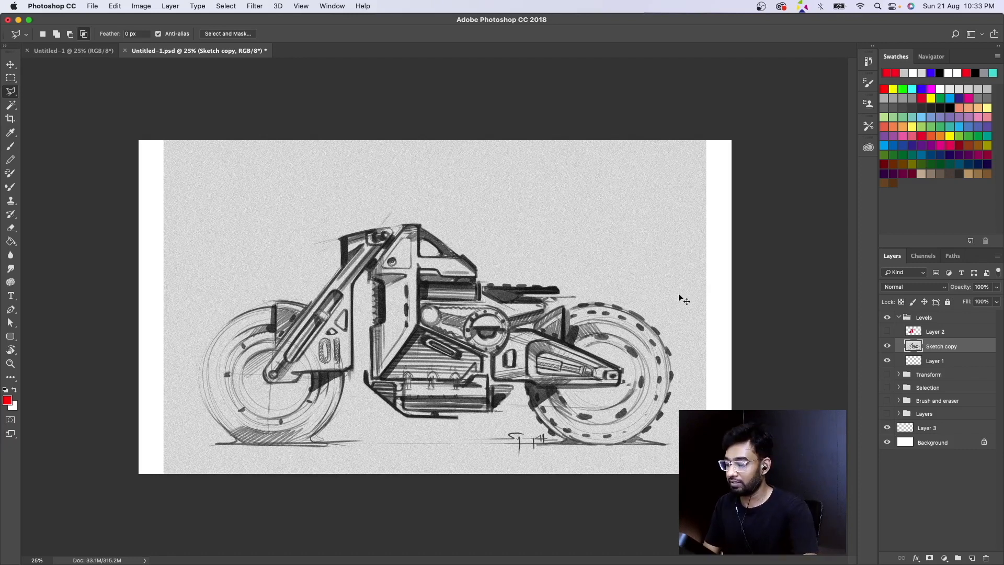
# Try Levels on Sketch copy with the white point sampled from the grey paper and midtones at 0.71, then cancel
pyautogui.press('super+l')
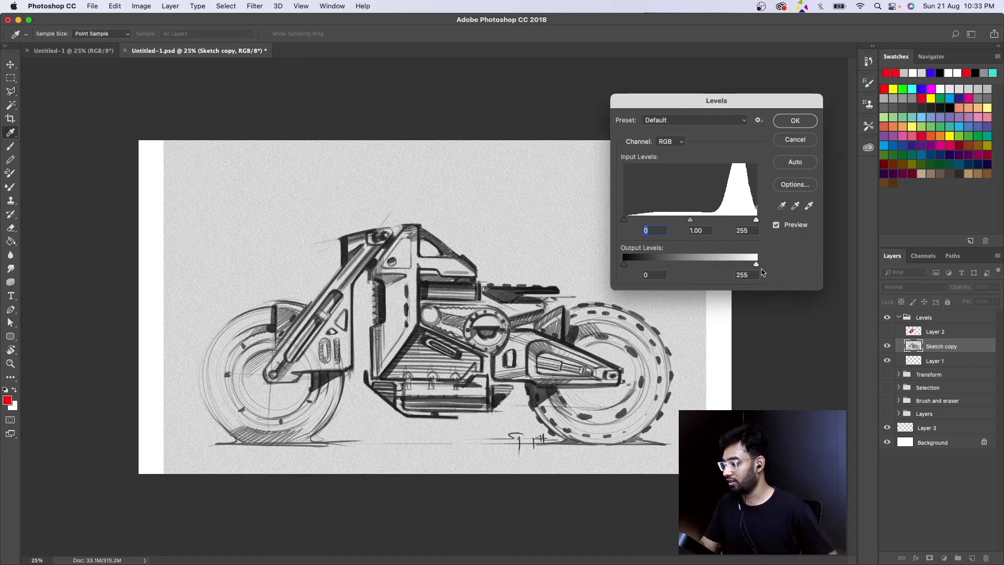
pyautogui.click(808, 207)
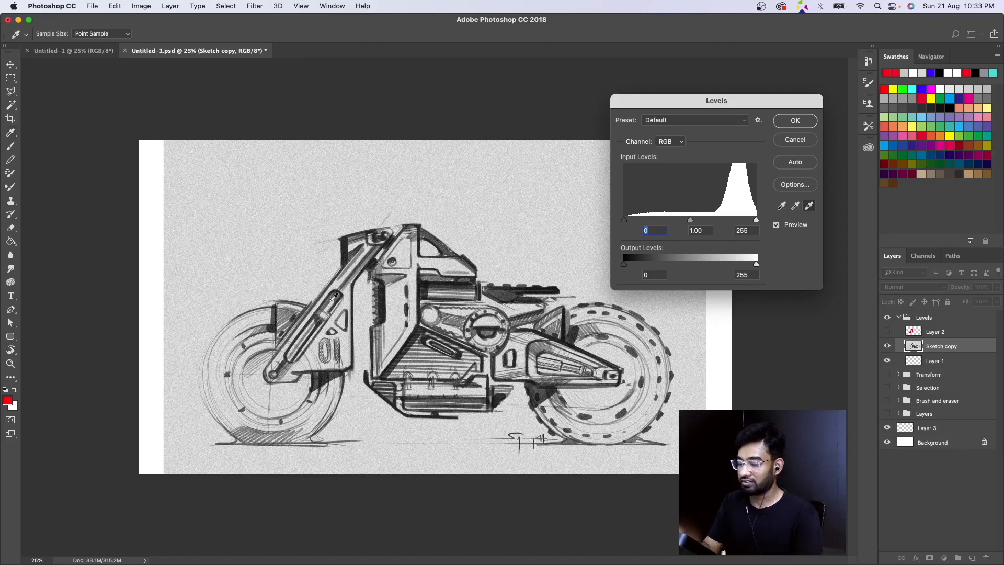
pyautogui.click(179, 280)
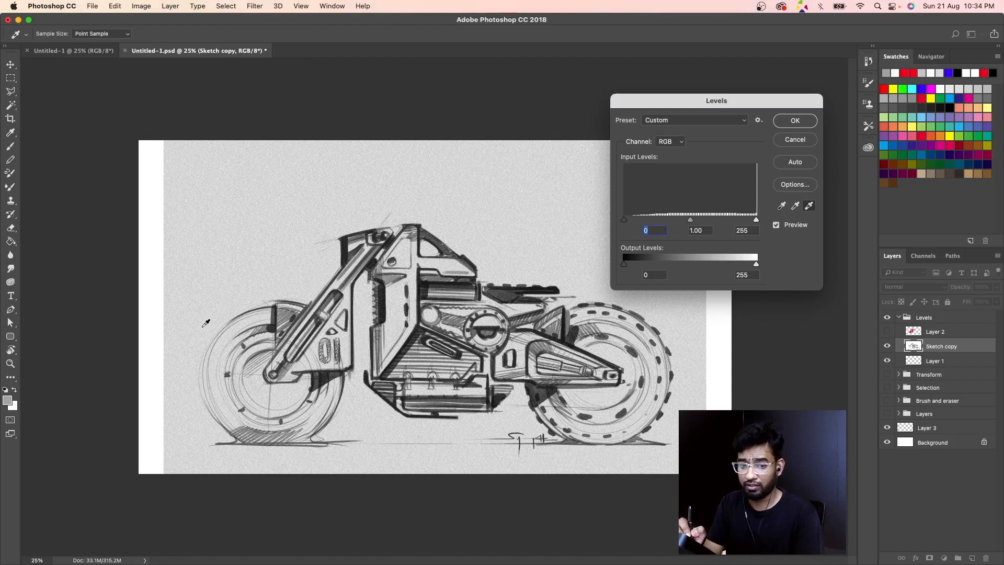
pyautogui.click(207, 318)
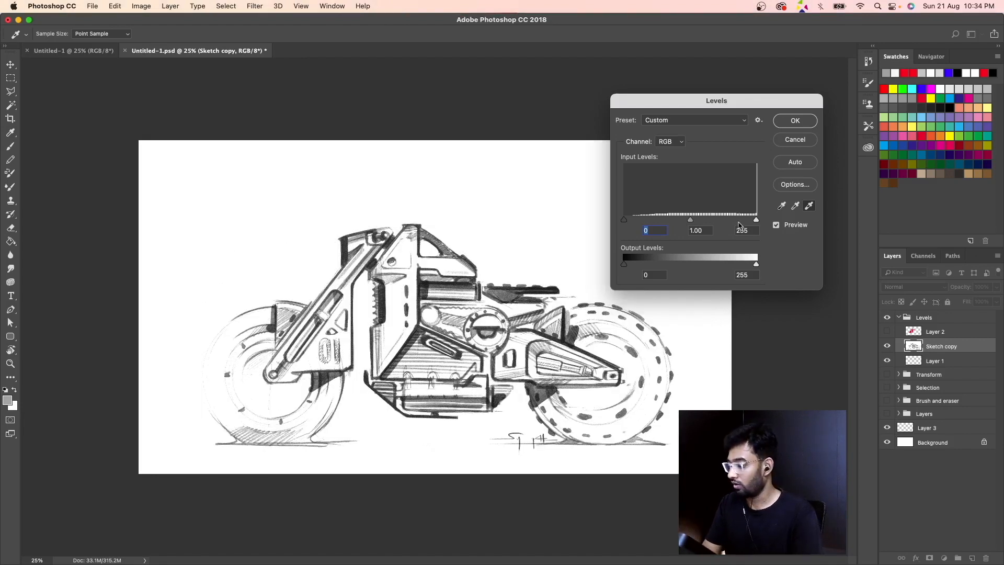
pyautogui.moveTo(690, 220); pyautogui.dragTo(767, 222)
pyautogui.moveTo(623, 222)
pyautogui.mouseDown()
pyautogui.moveTo(636, 220)
pyautogui.moveTo(611, 226)
pyautogui.mouseUp()
pyautogui.moveTo(702, 222)
pyautogui.mouseDown()
pyautogui.moveTo(688, 223)
pyautogui.moveTo(704, 221)
pyautogui.mouseUp()
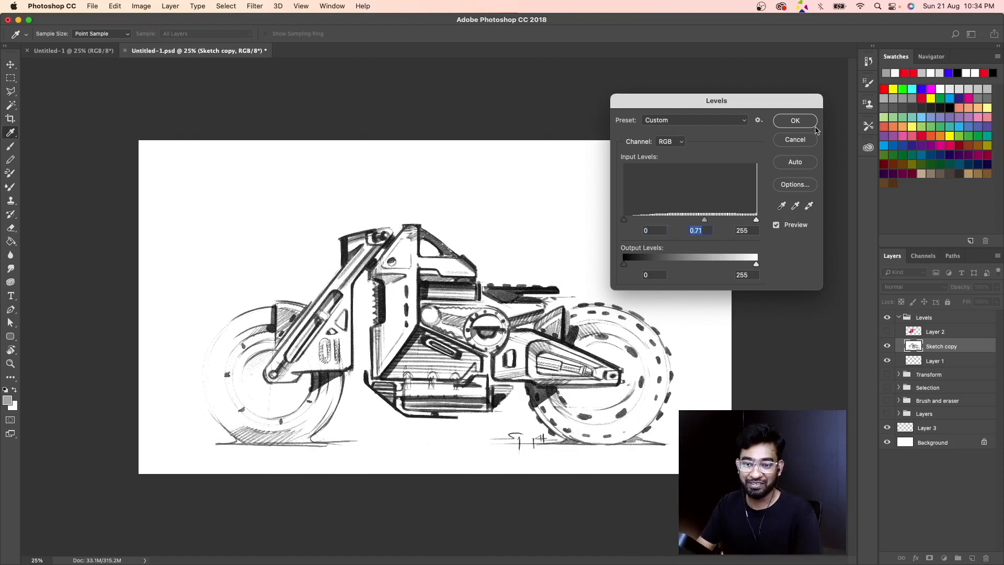
pyautogui.click(797, 142)
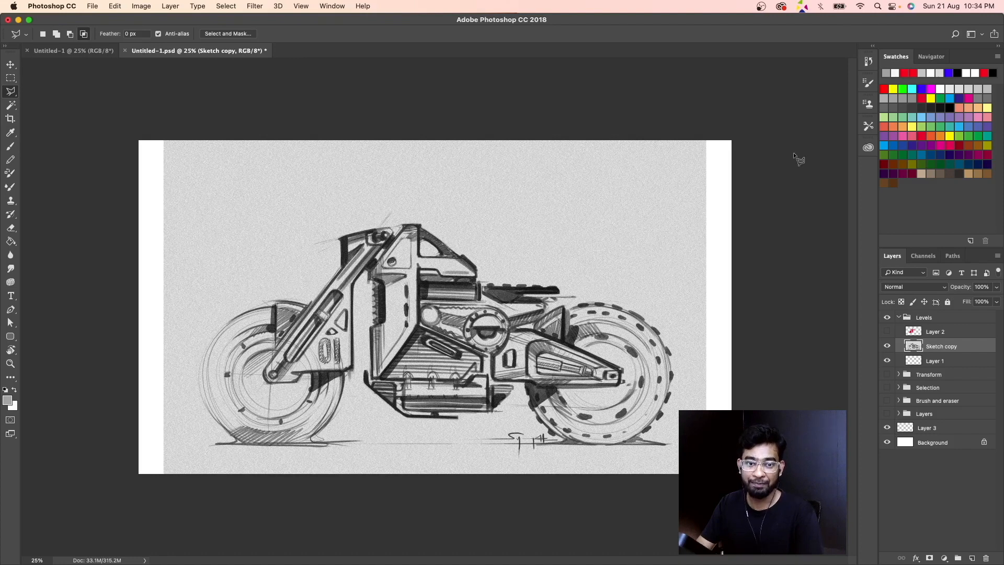